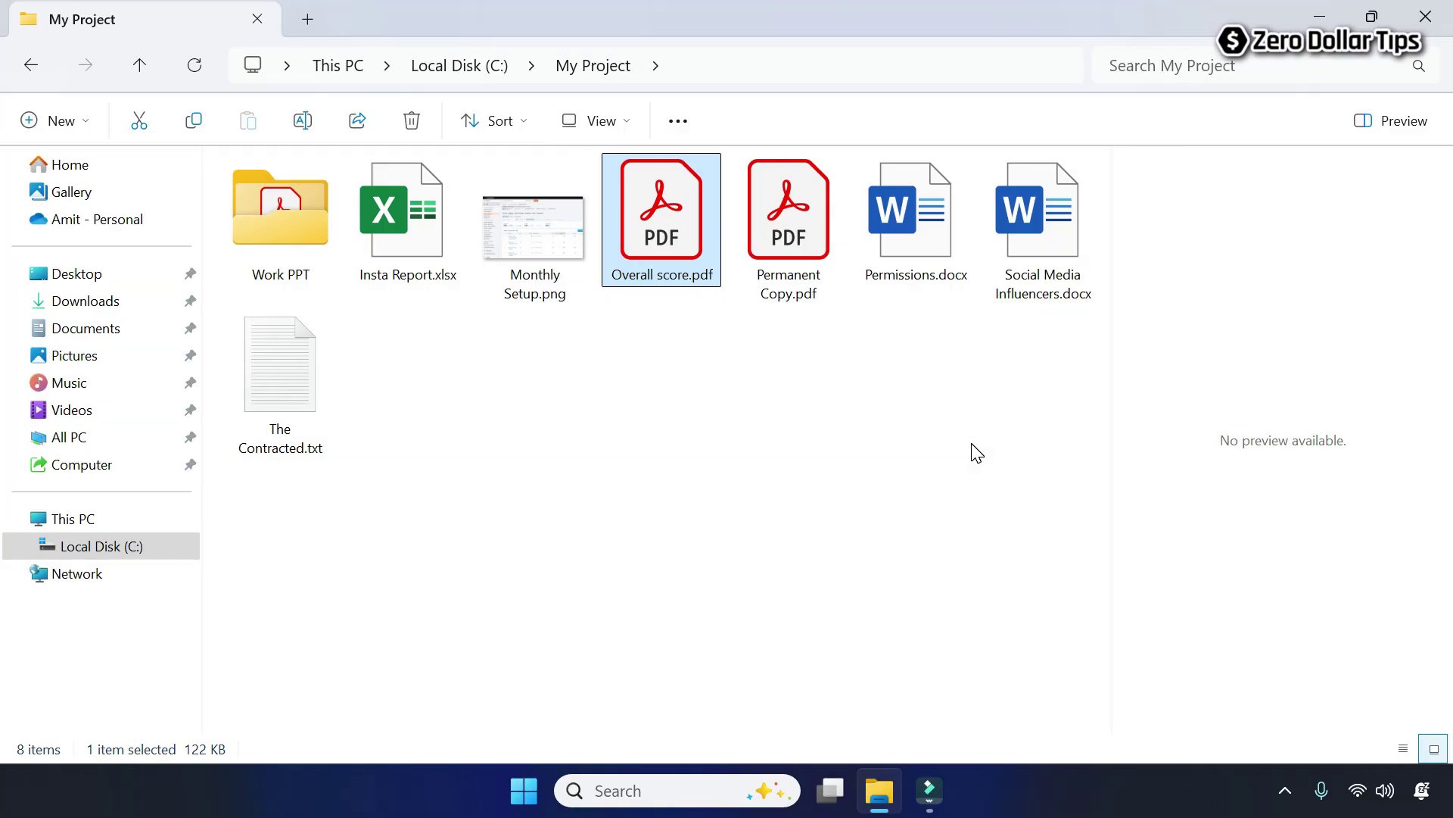
# Replace the Details pane with the Preview pane so Overall score.pdf's performance report displays.
pyautogui.click(603, 122)
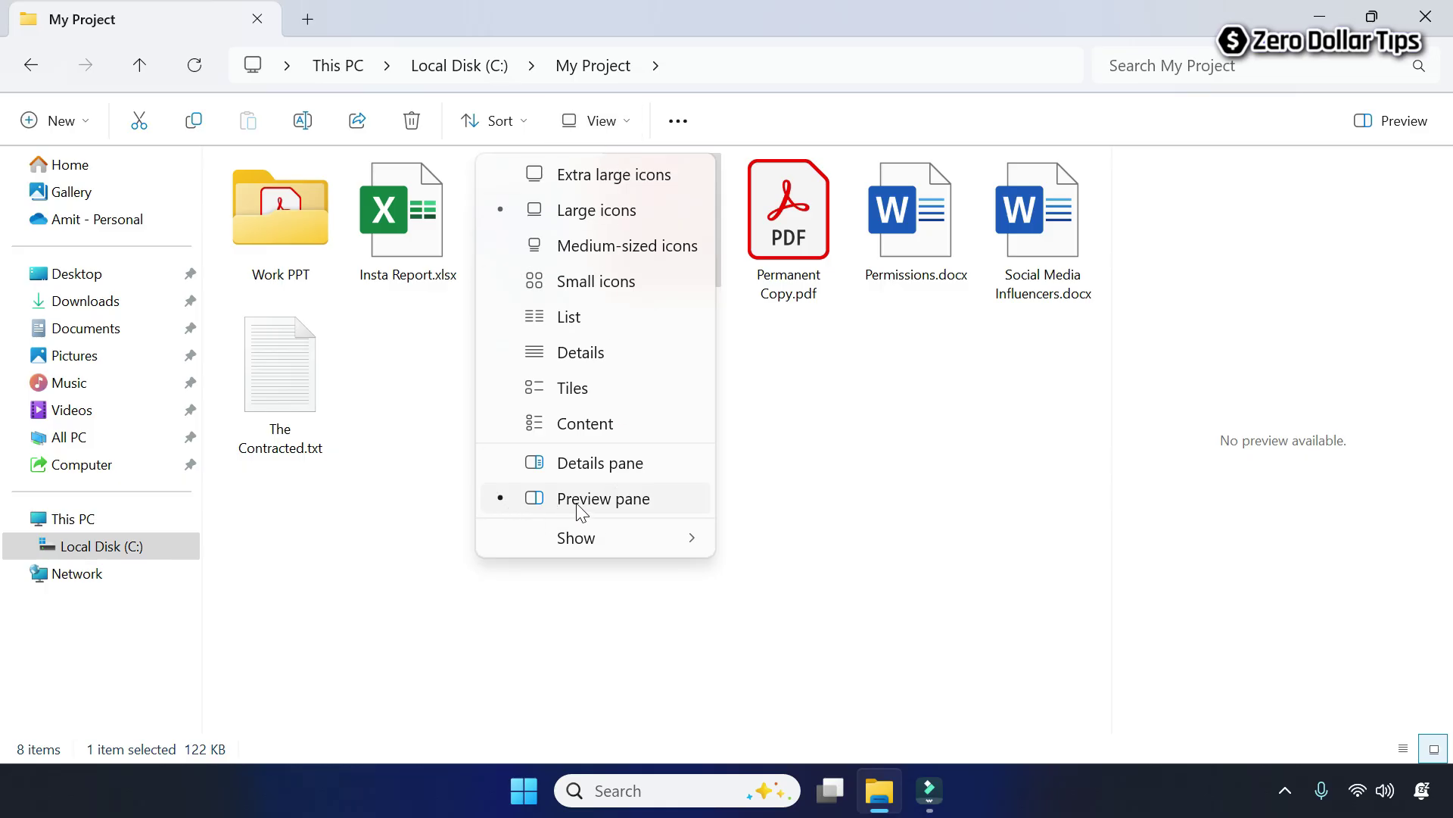
pyautogui.click(516, 465)
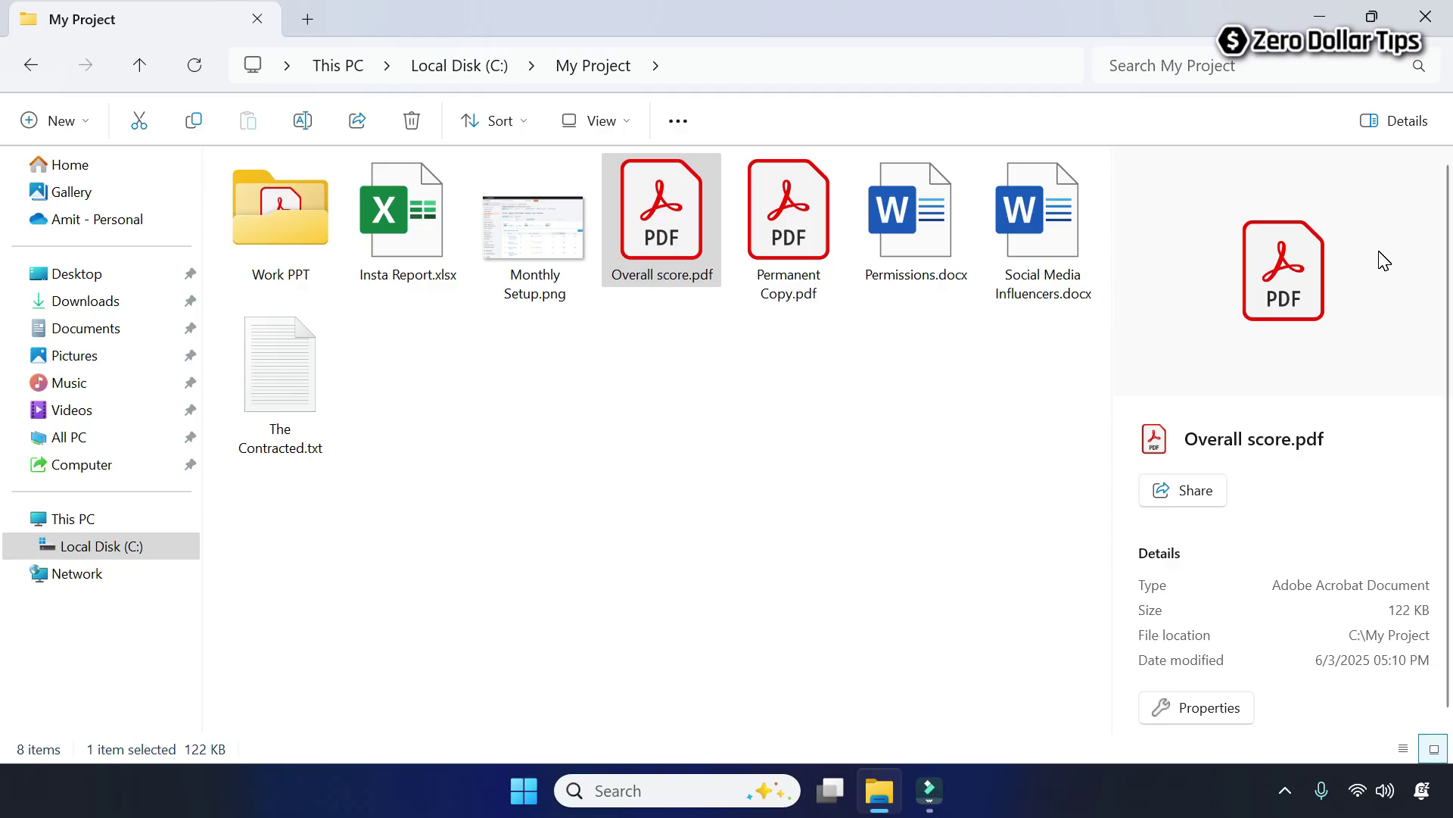
pyautogui.click(599, 125)
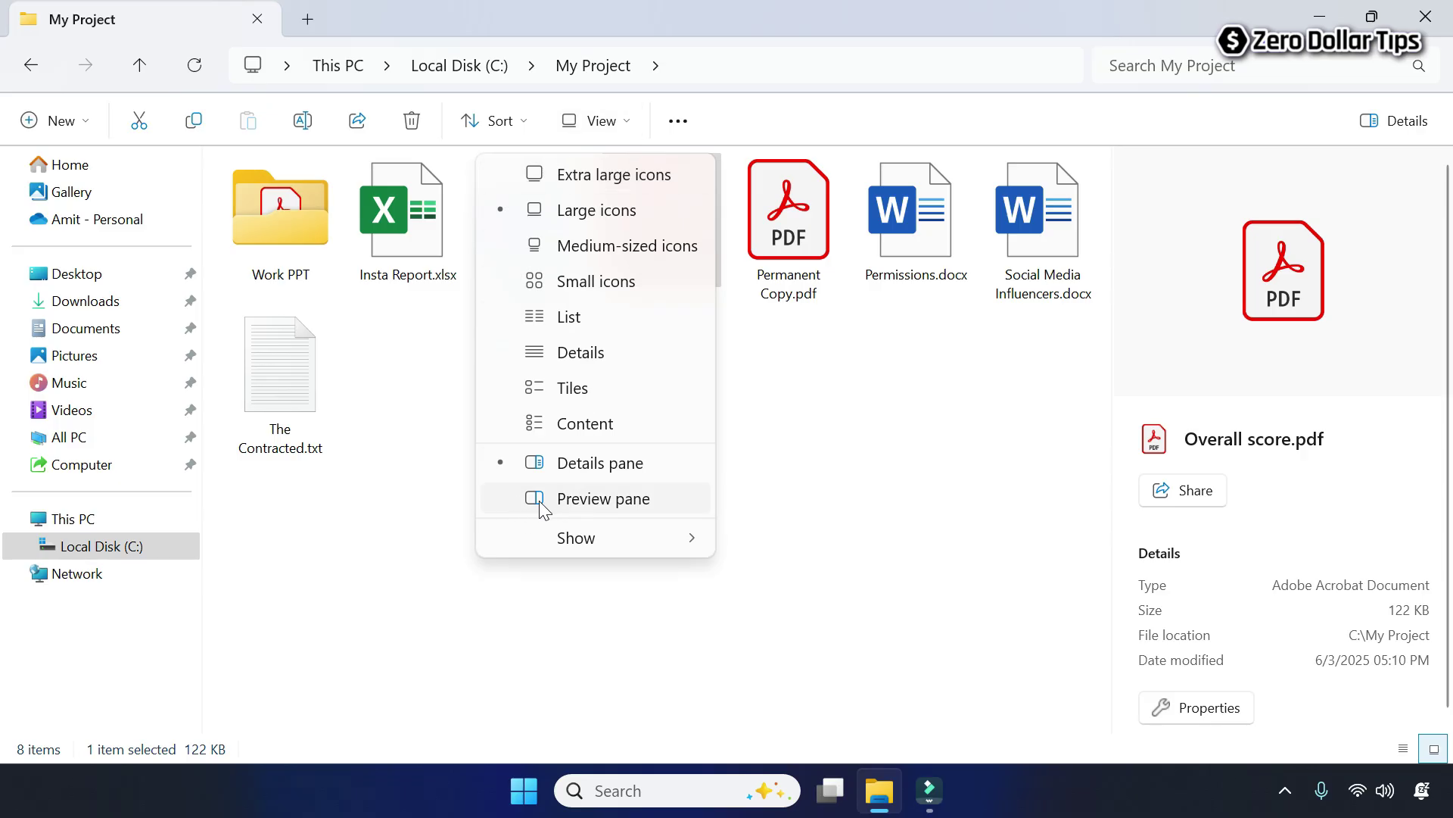
pyautogui.click(507, 498)
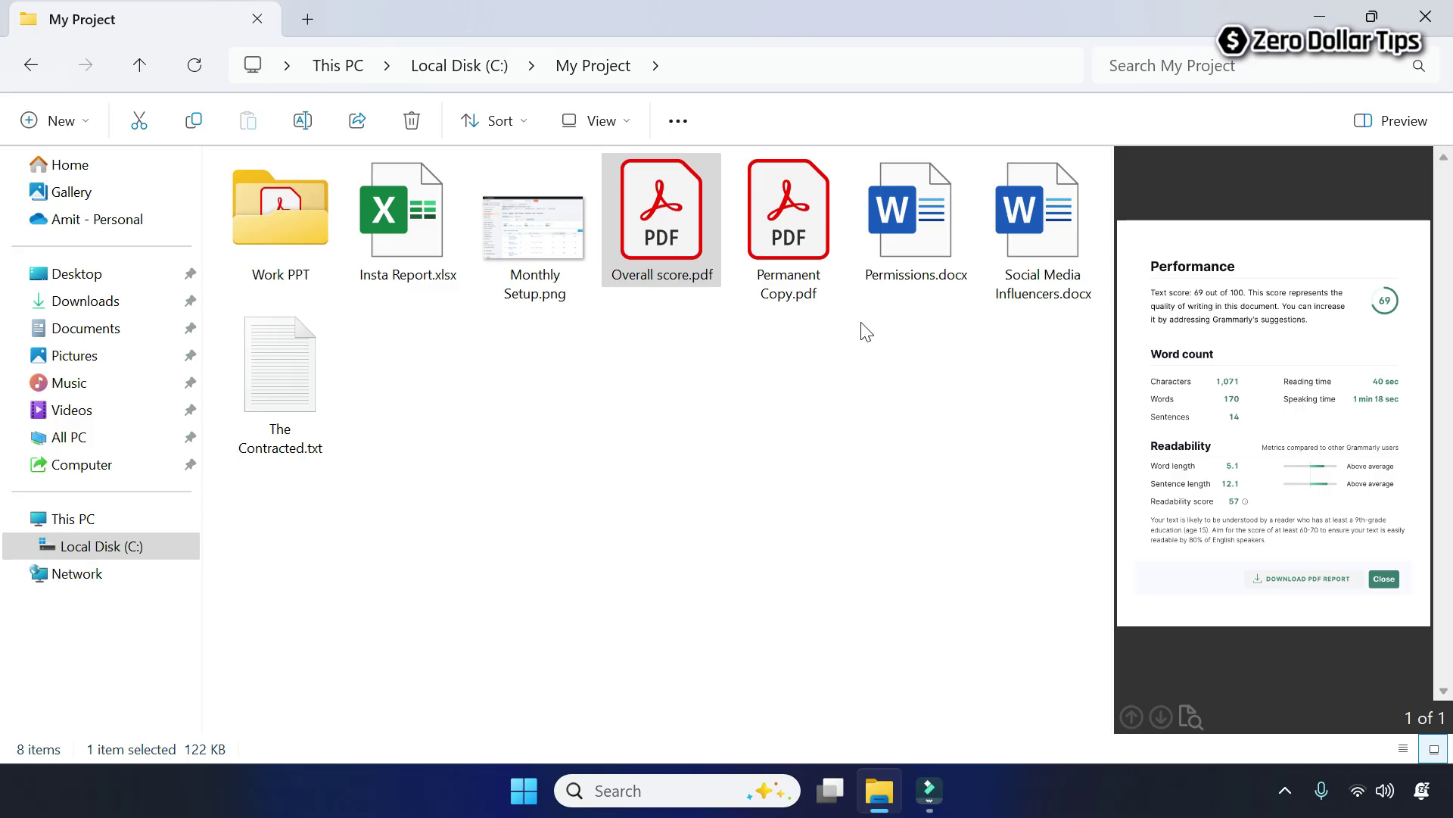
# Preview Permanent Copy.pdf, Permissions.docx, Social Media Influencers.docx and The Contracted.txt in turn.
pyautogui.click(812, 253)
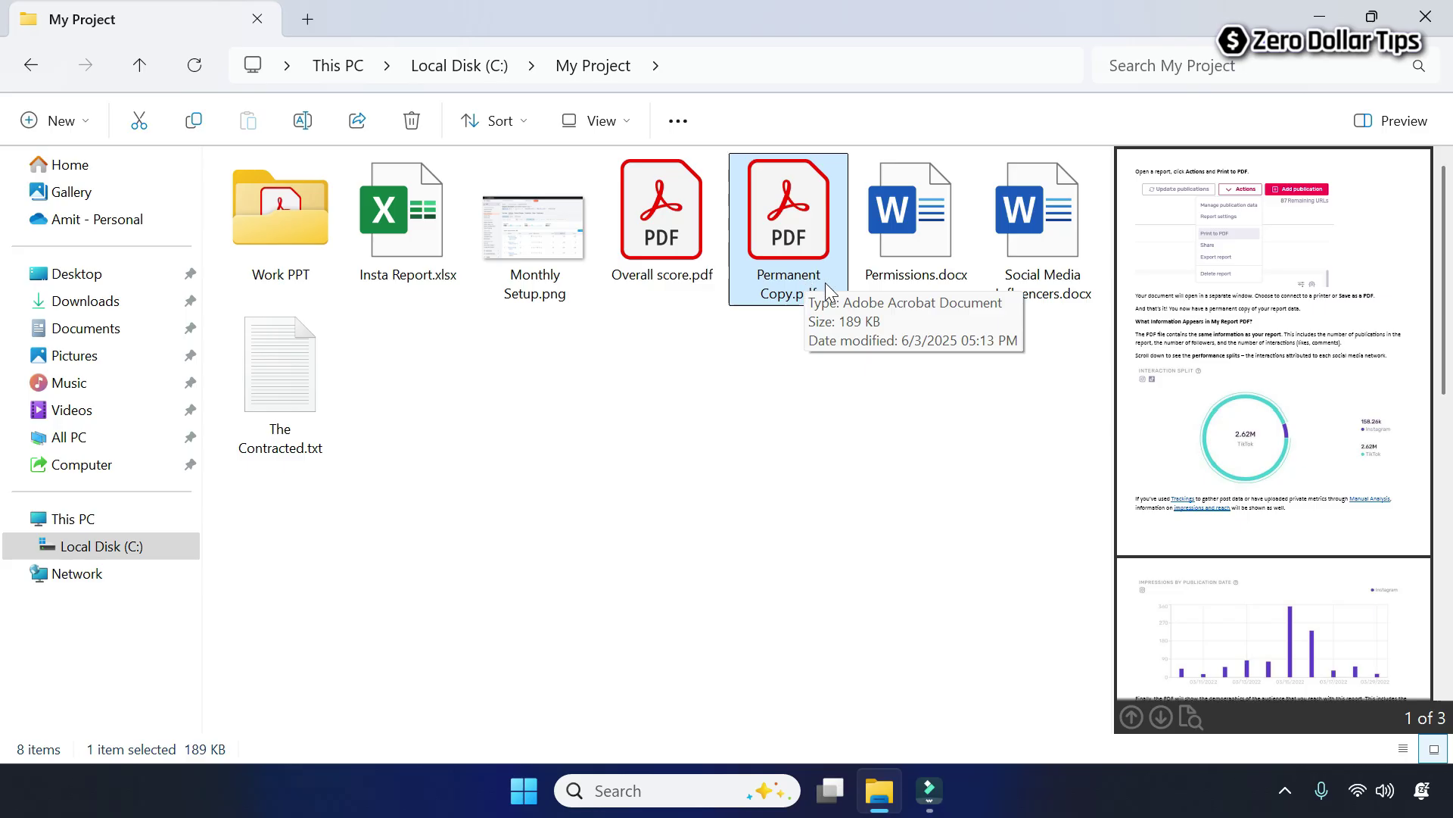
pyautogui.click(1287, 430)
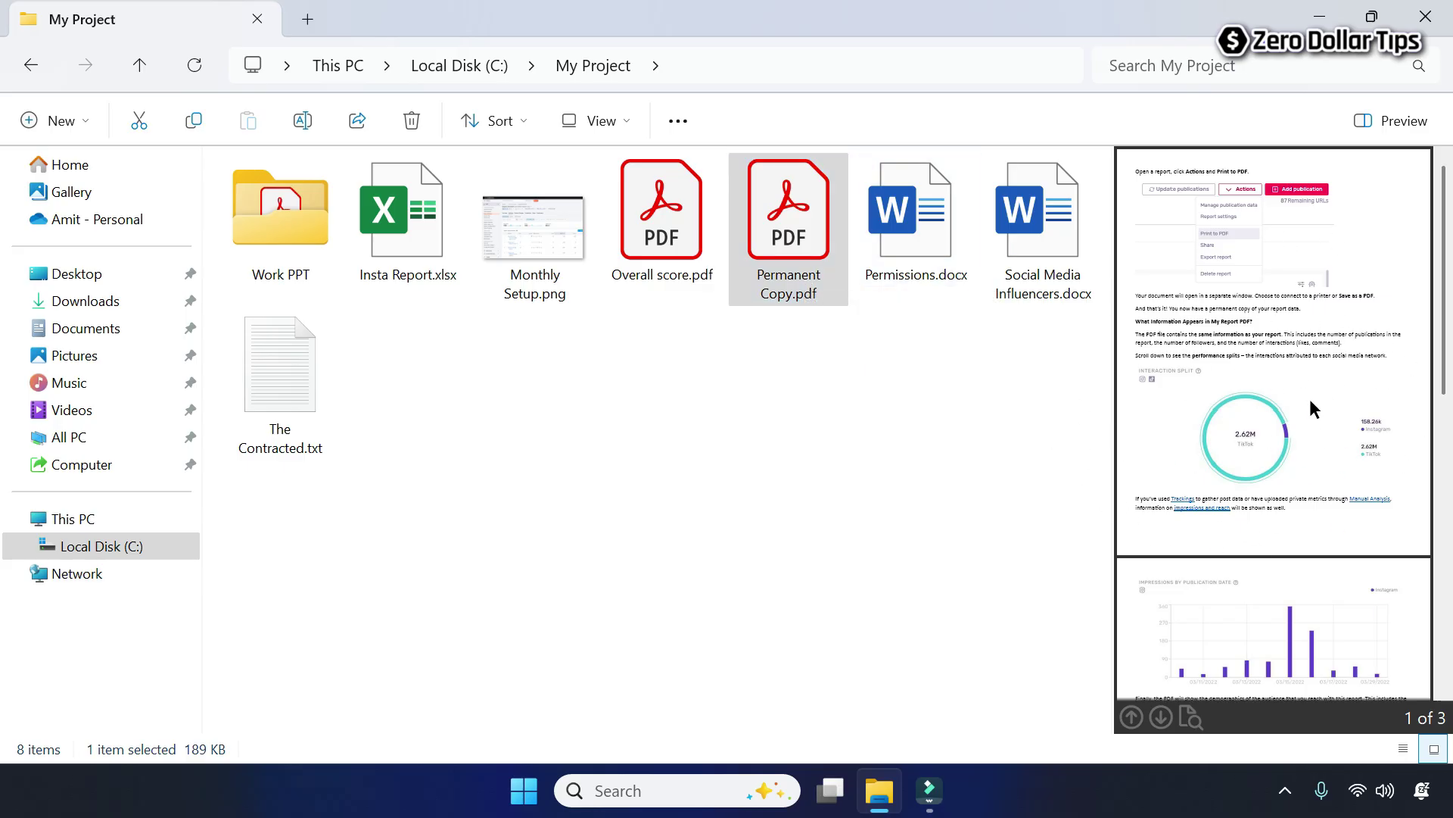
pyautogui.click(918, 239)
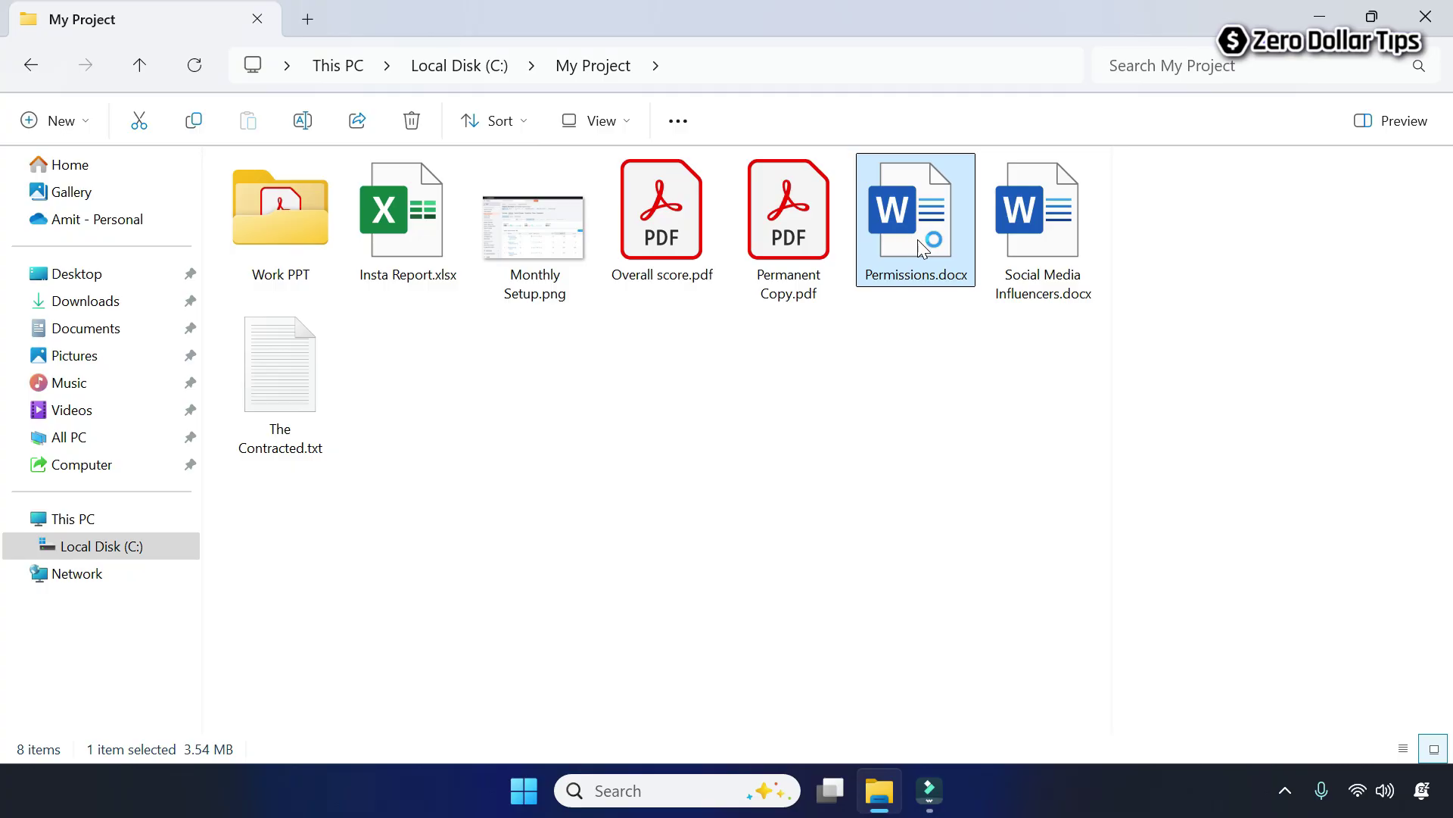
pyautogui.click(1064, 249)
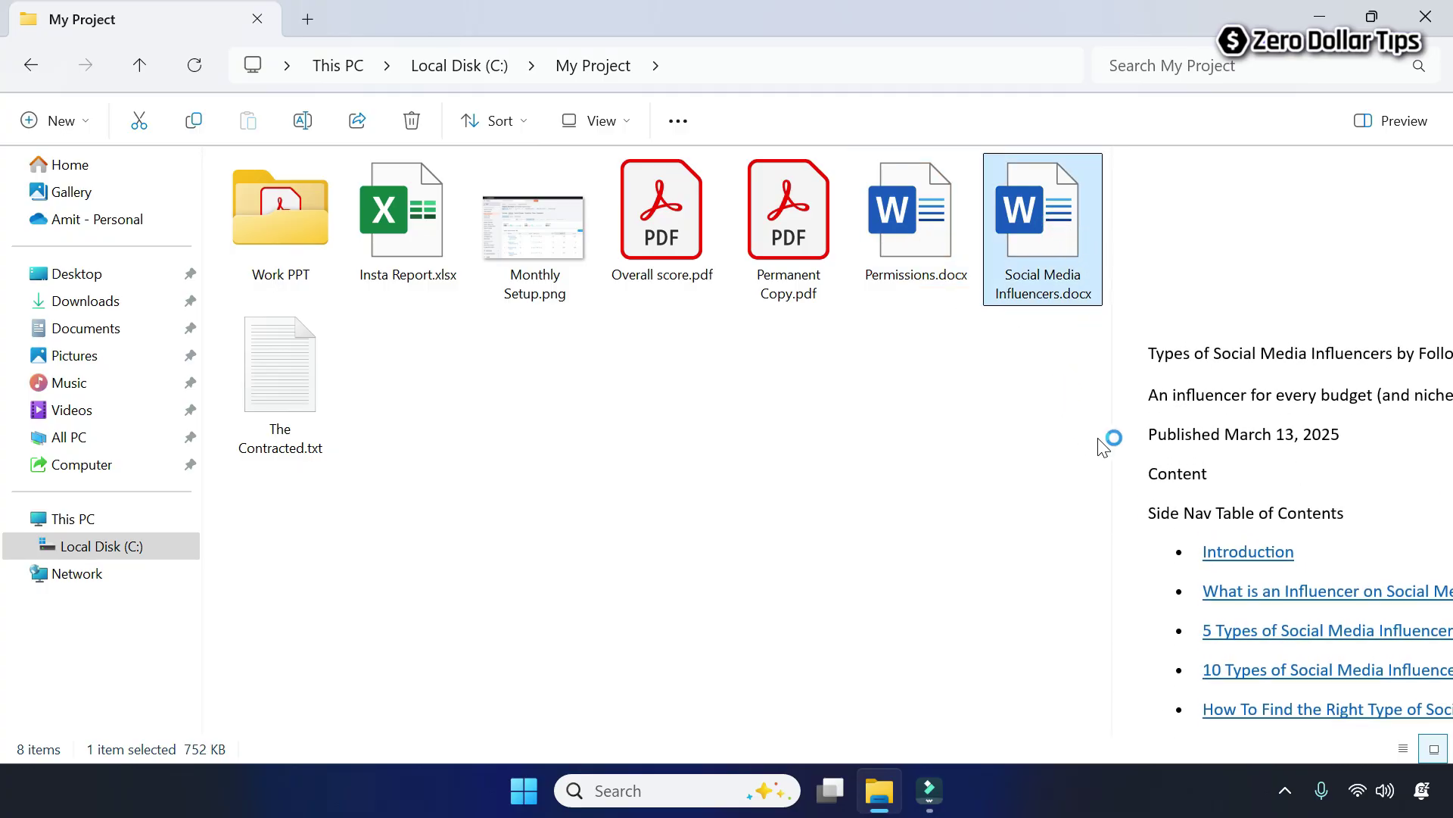
pyautogui.click(287, 382)
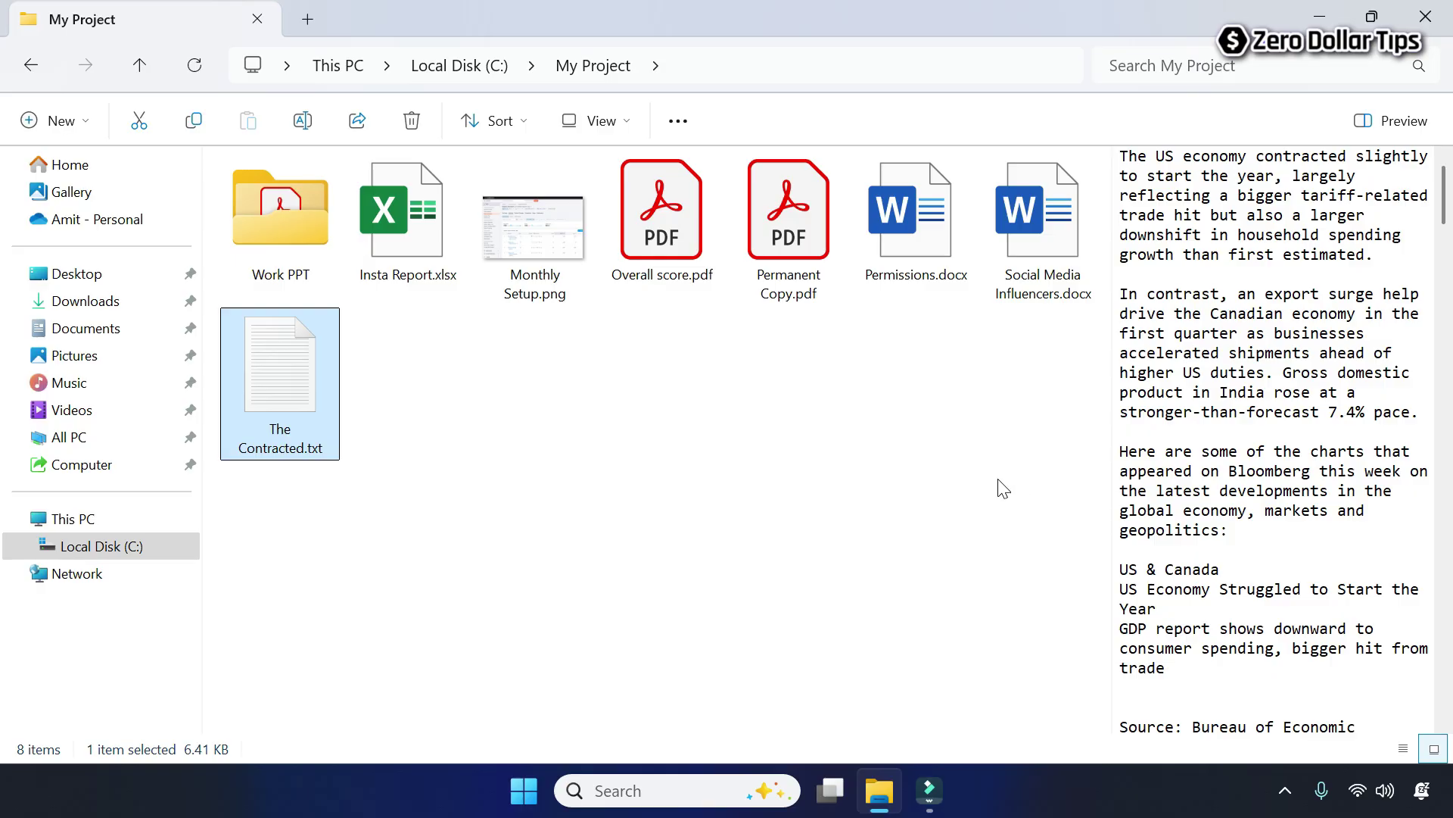
pyautogui.click(662, 219)
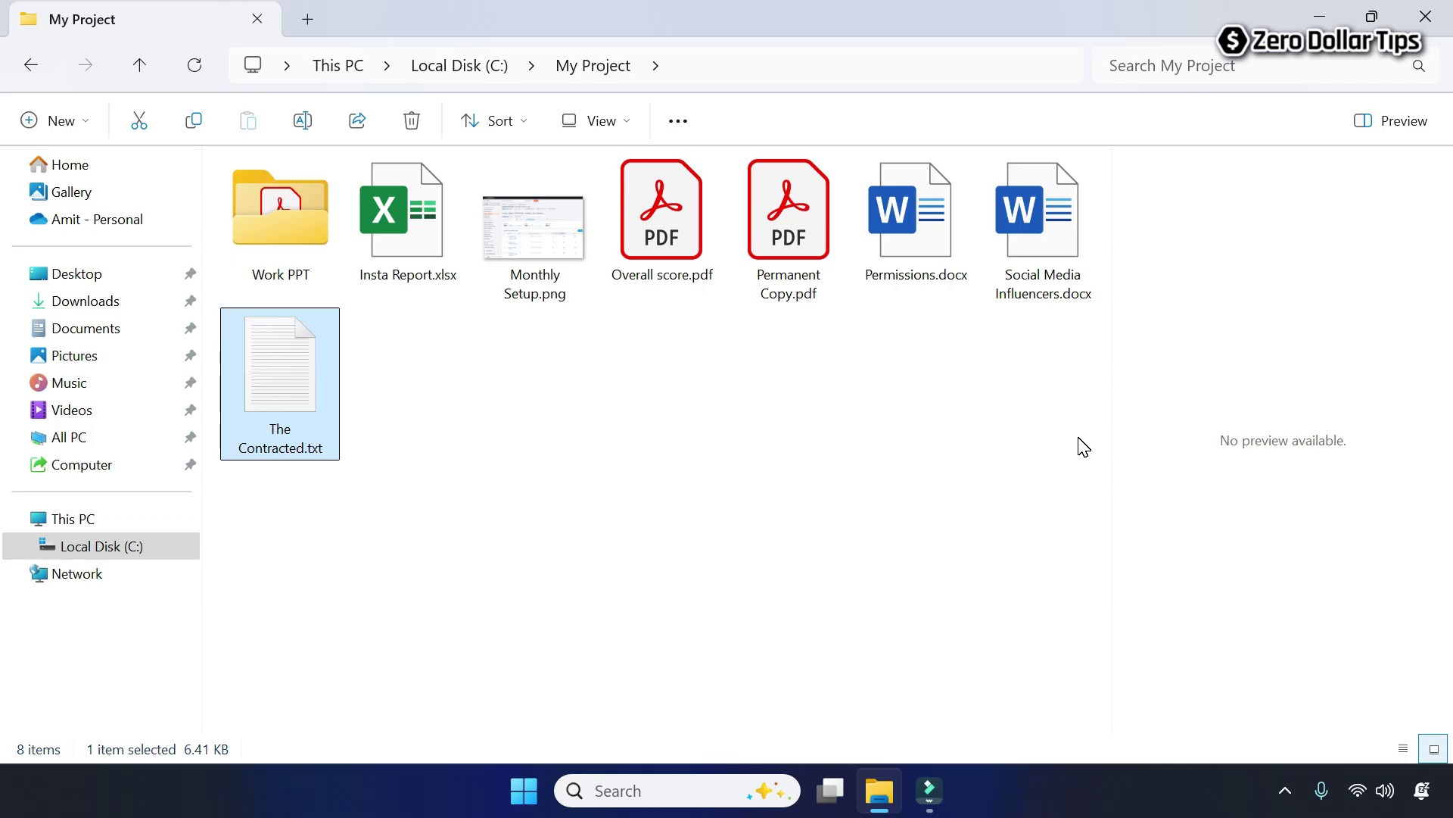
# Enable 'Show preview handlers in preview pane' in Folder Options' View settings and apply it.
pyautogui.click(685, 129)
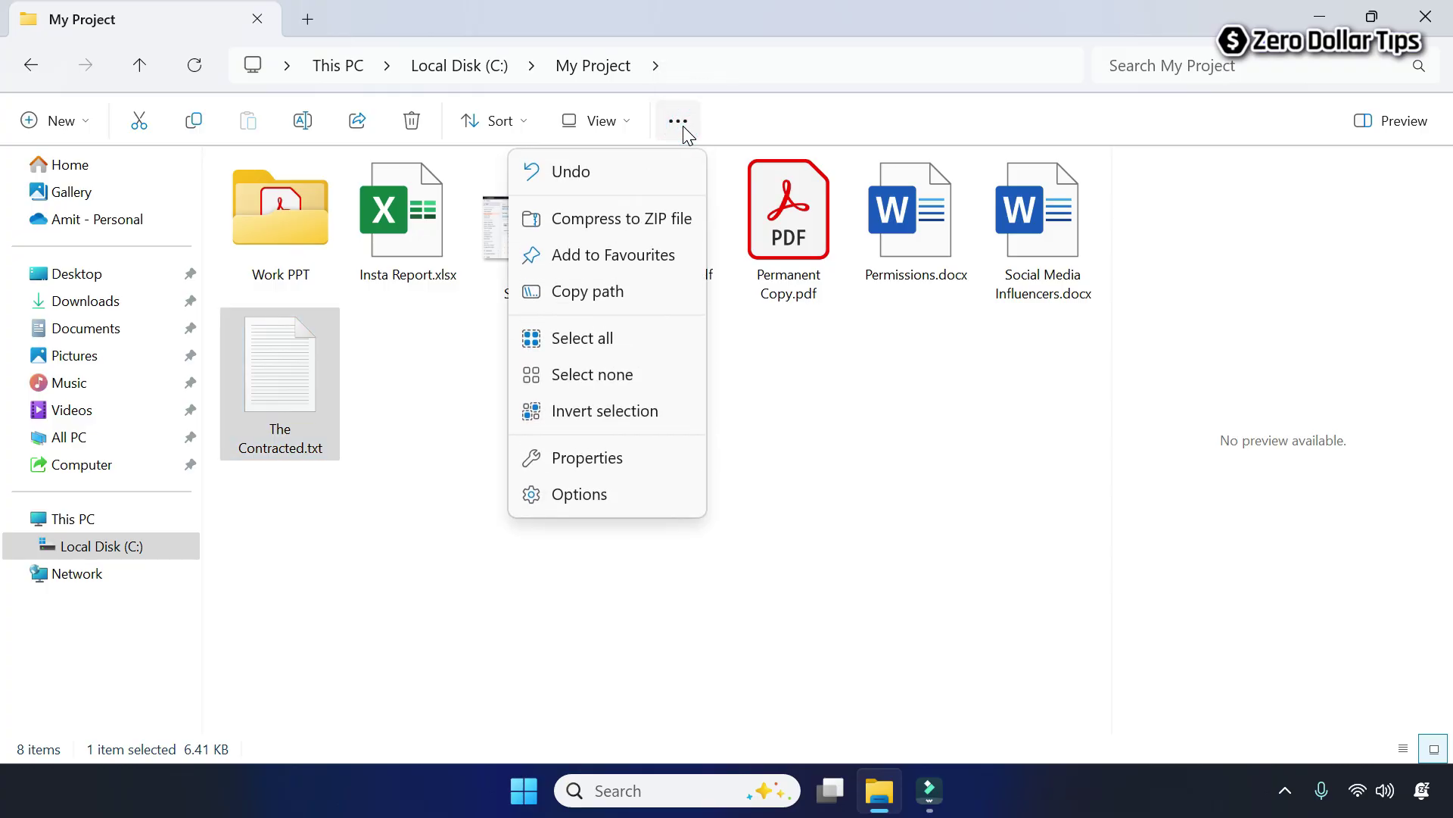
pyautogui.click(577, 504)
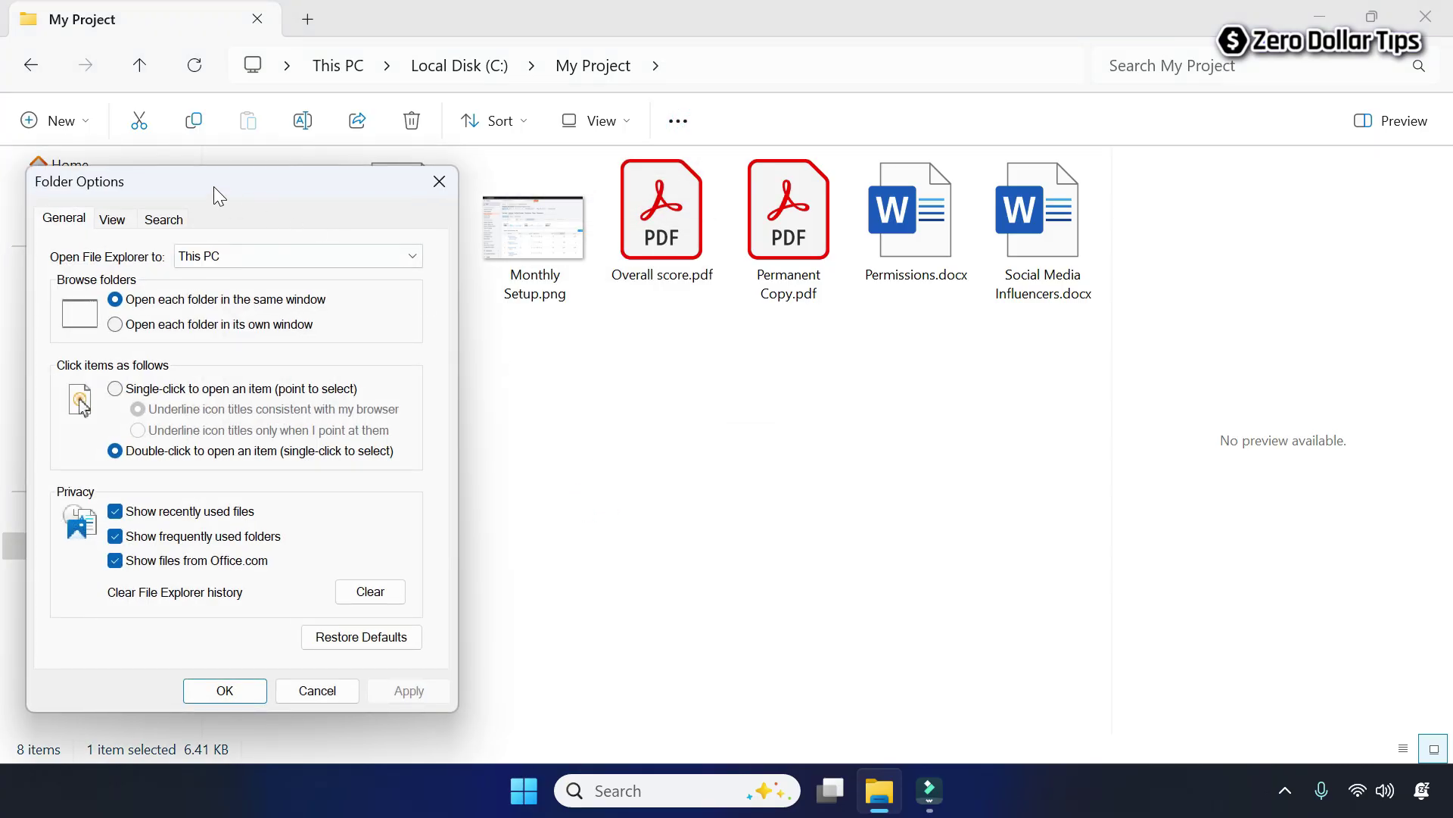
pyautogui.moveTo(214, 195); pyautogui.dragTo(711, 156)
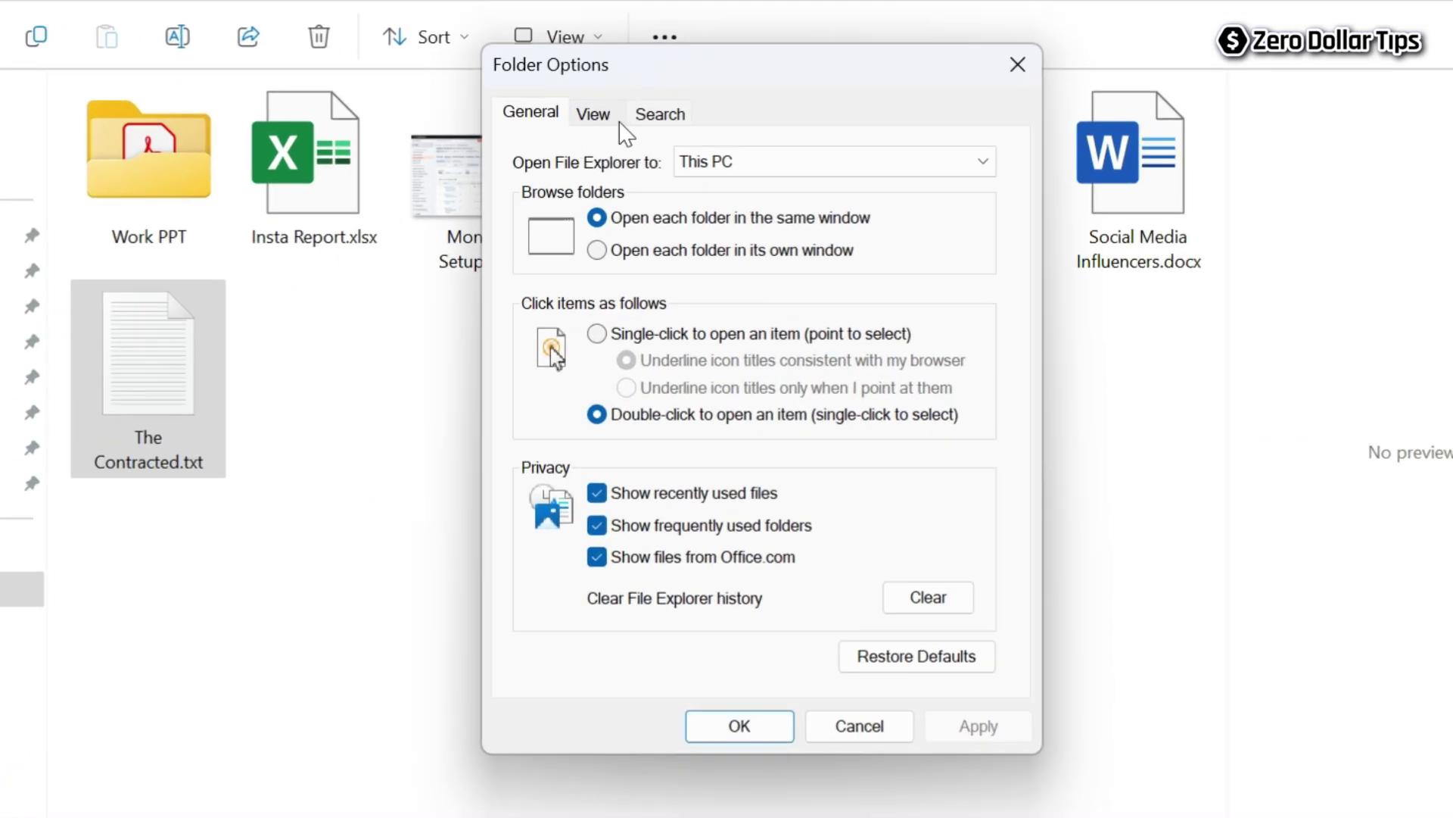
pyautogui.click(623, 180)
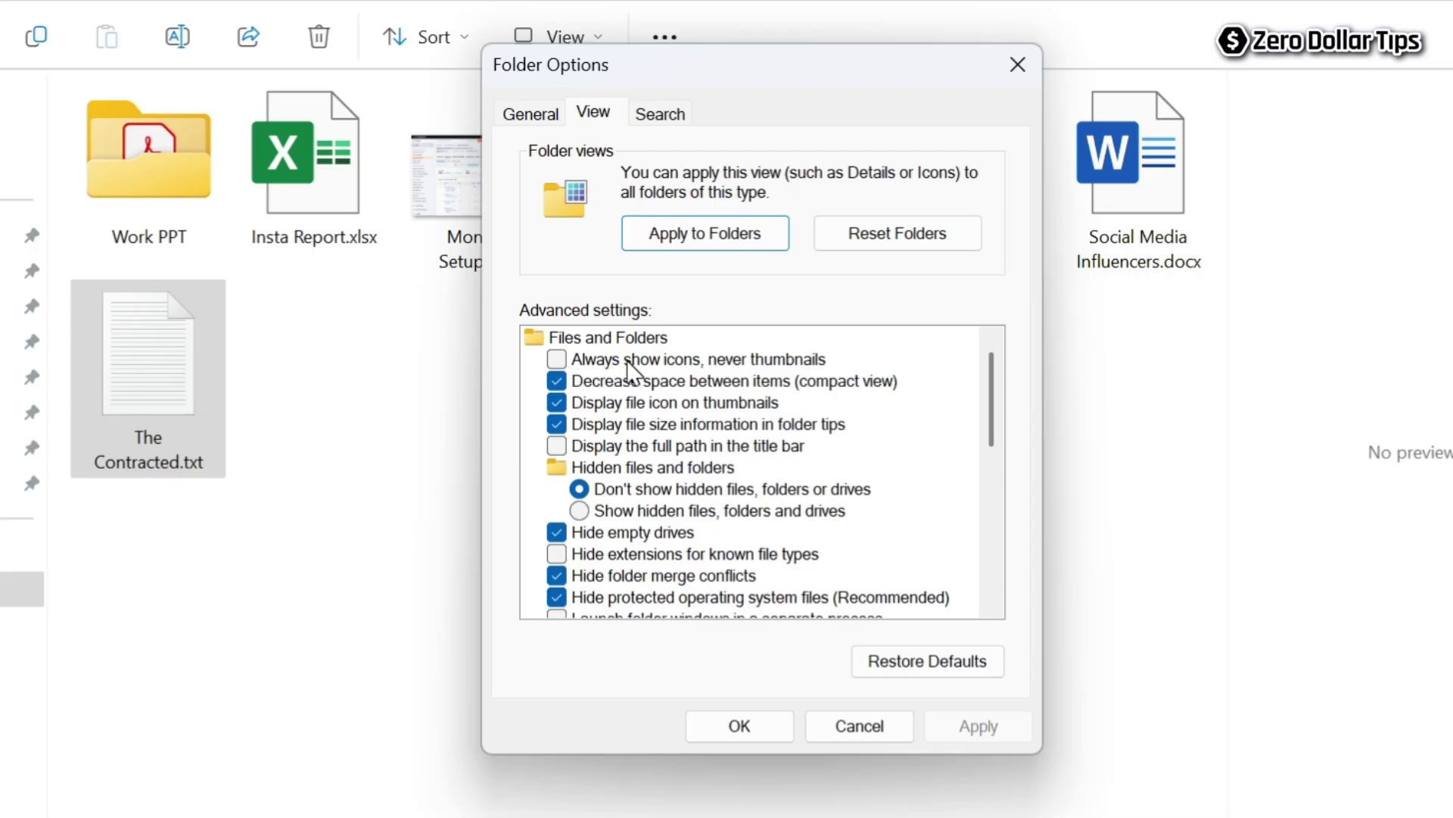
pyautogui.moveTo(993, 362); pyautogui.dragTo(978, 482)
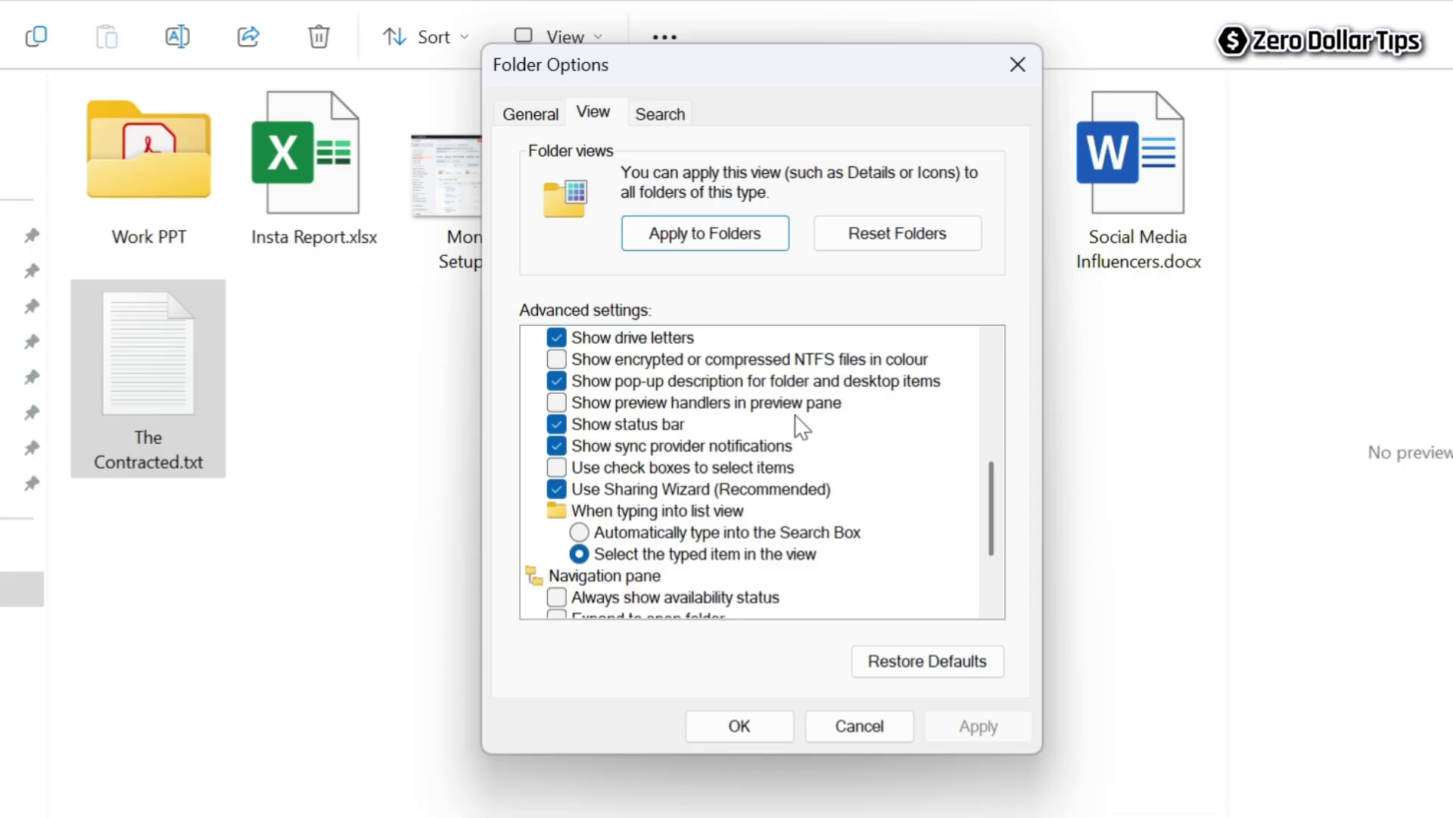
pyautogui.click(557, 403)
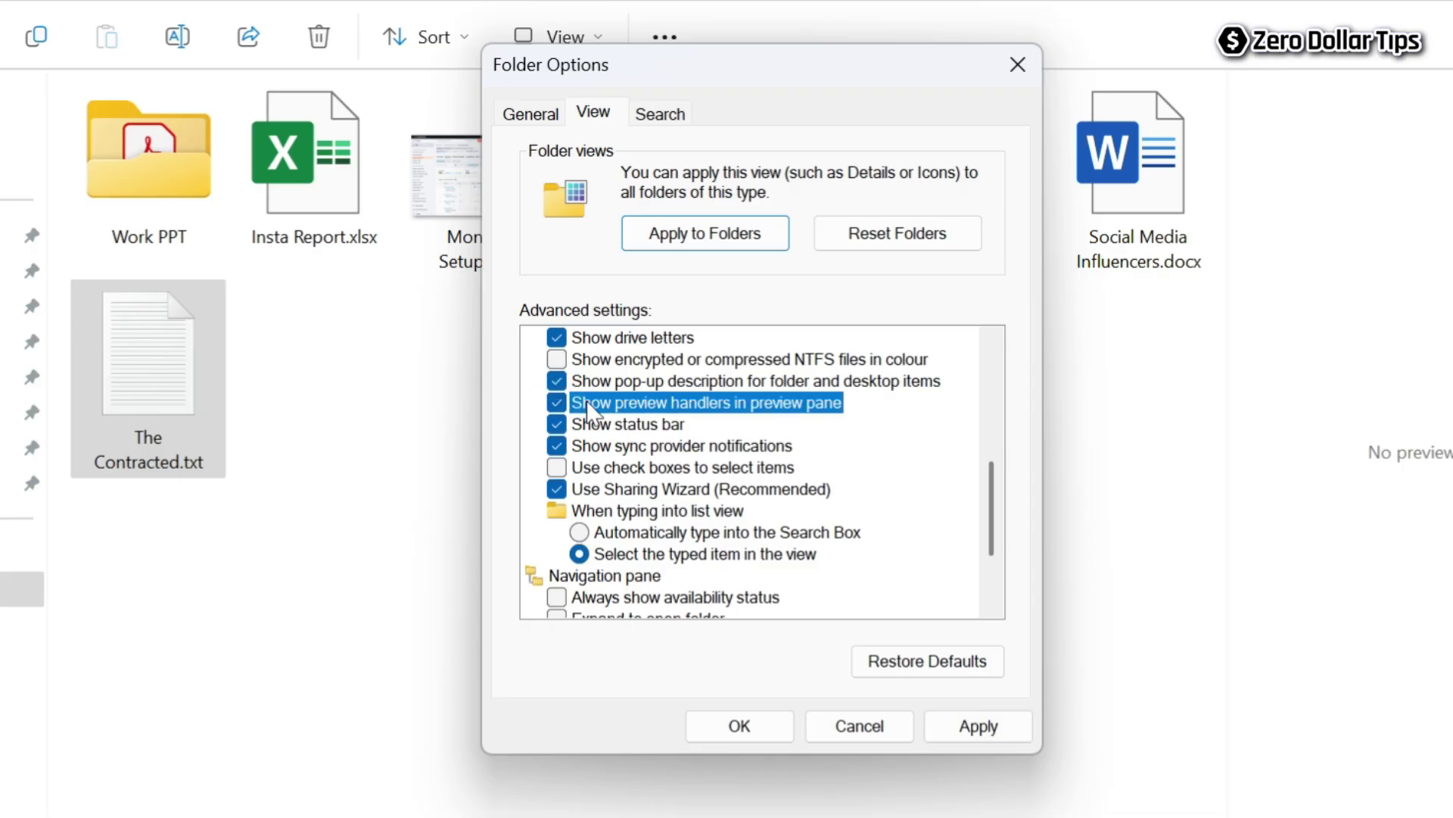
pyautogui.click(980, 723)
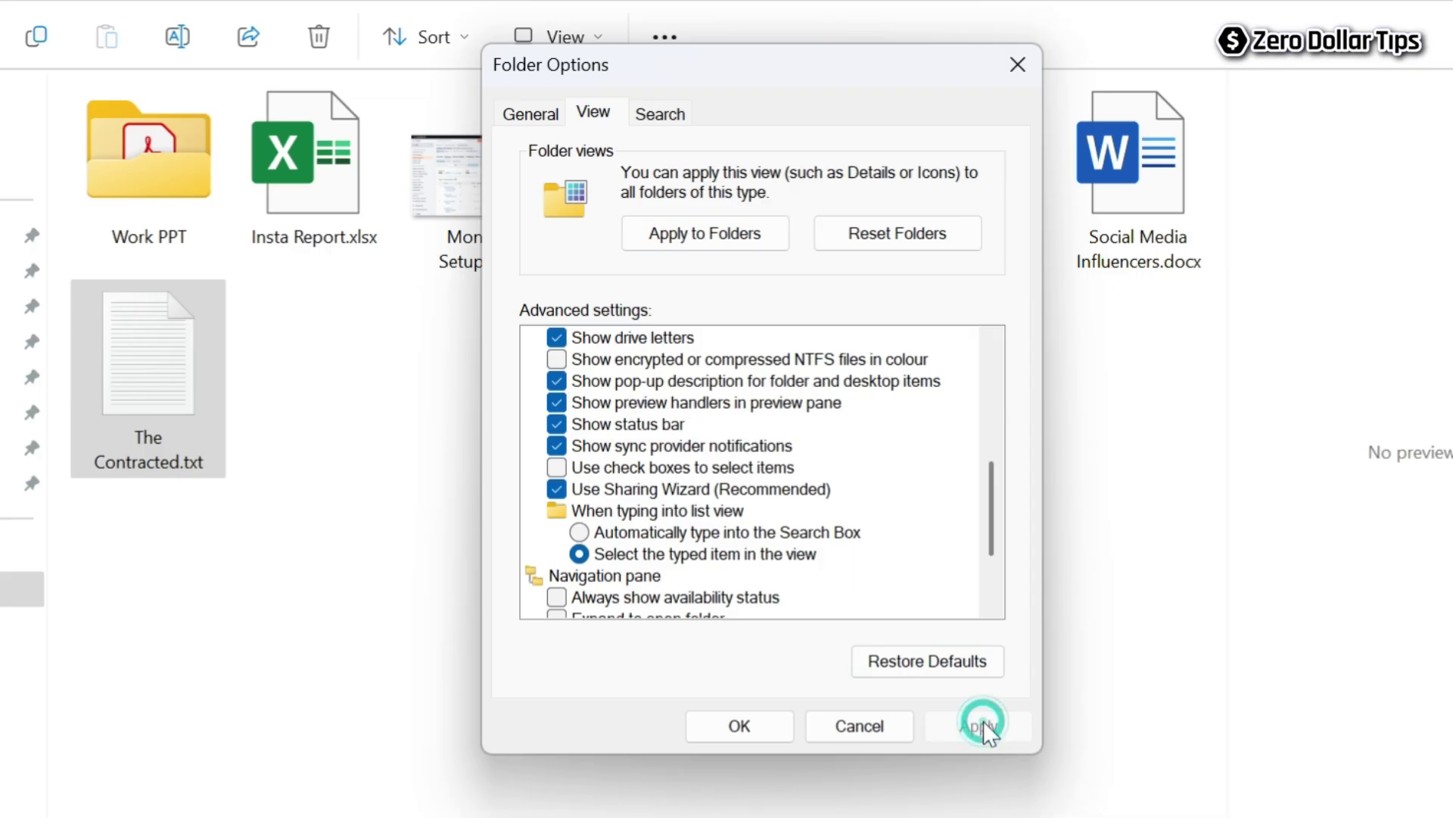
pyautogui.click(732, 737)
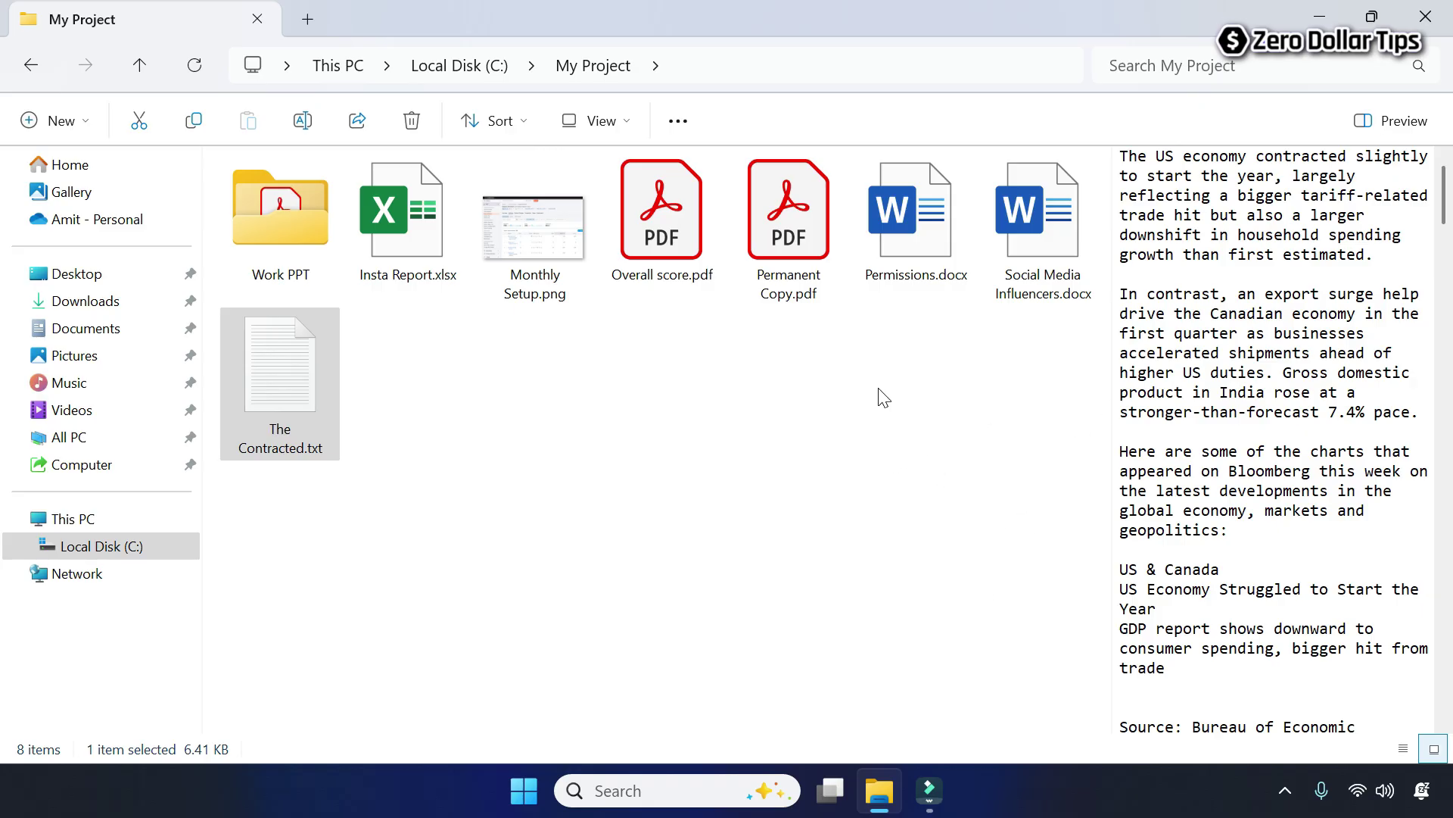
# Preview Overall score.pdf, Permanent Copy.pdf and Permissions.docx, then Insta Report.xlsx and Overall score.pdf via keyboard.
pyautogui.click(656, 242)
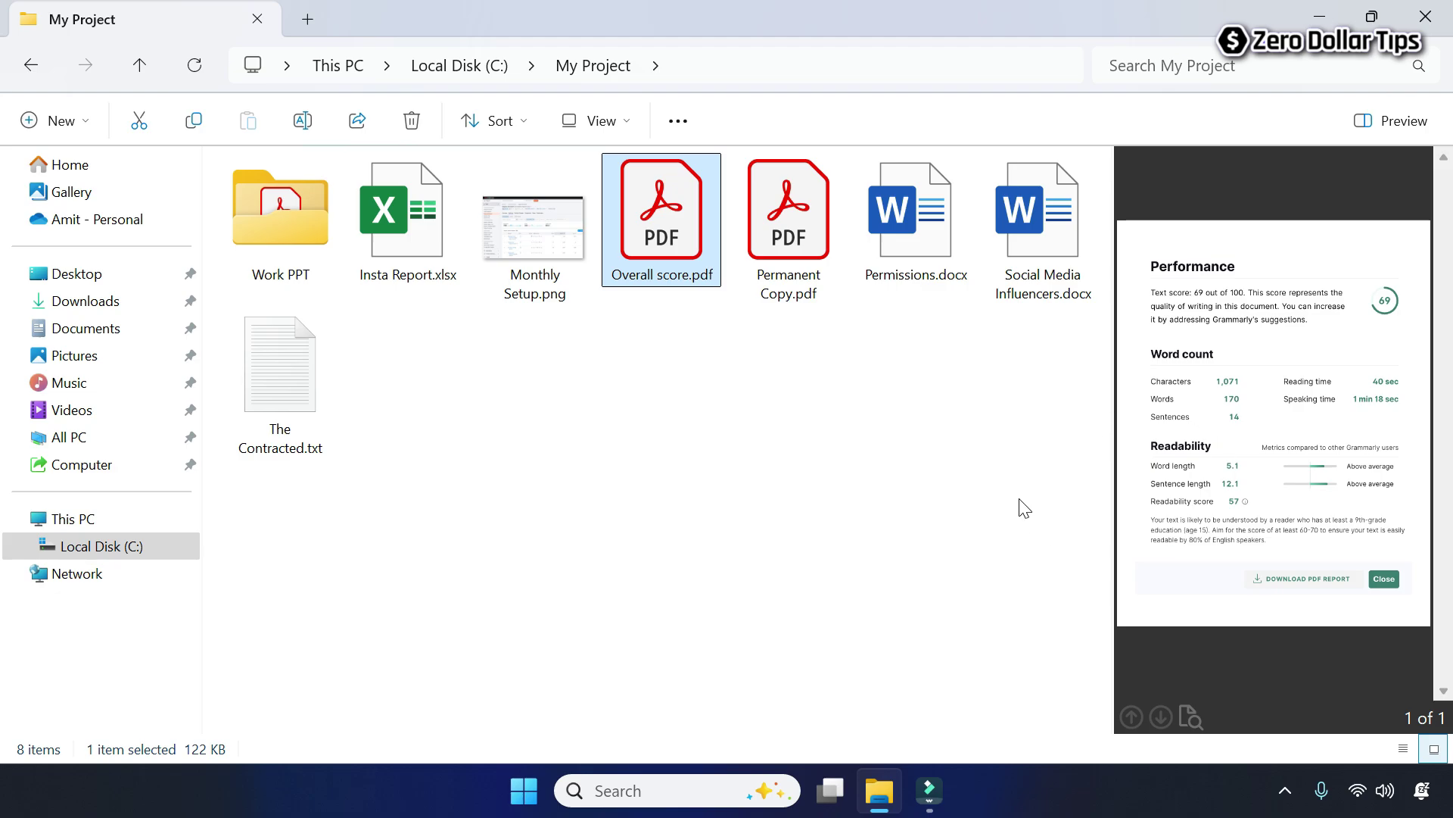
pyautogui.click(804, 241)
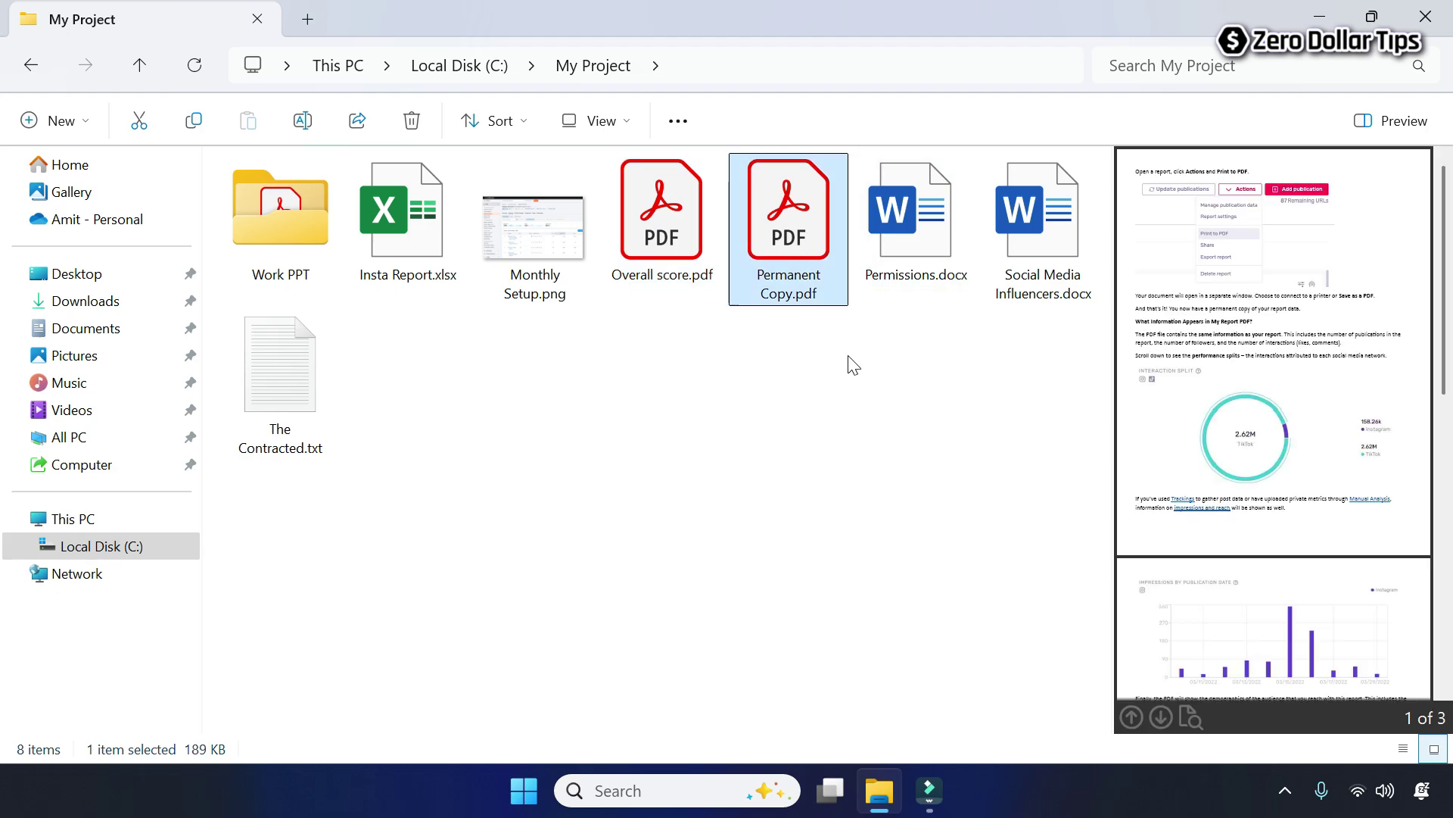
pyautogui.click(957, 265)
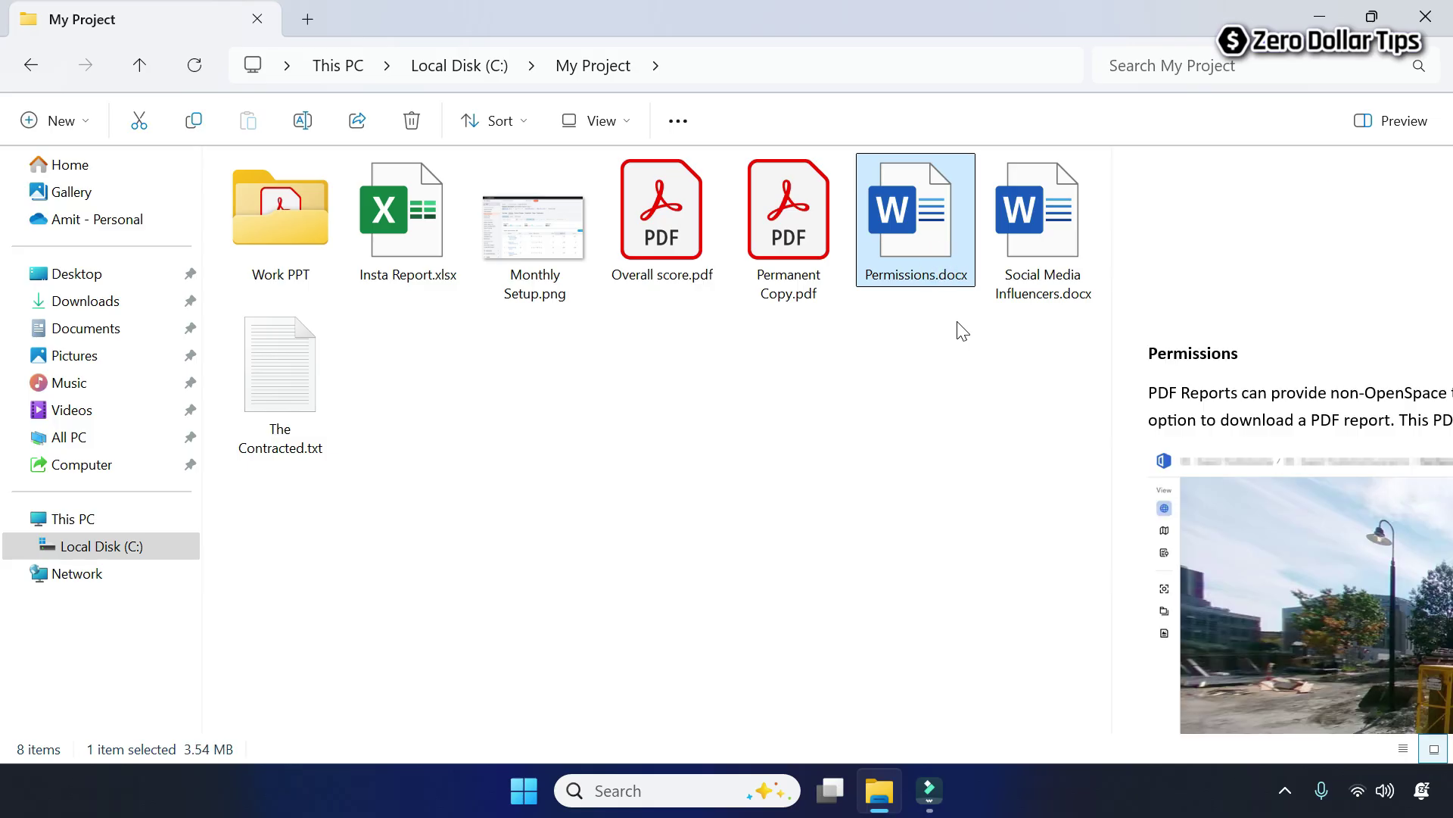
pyautogui.press('i')
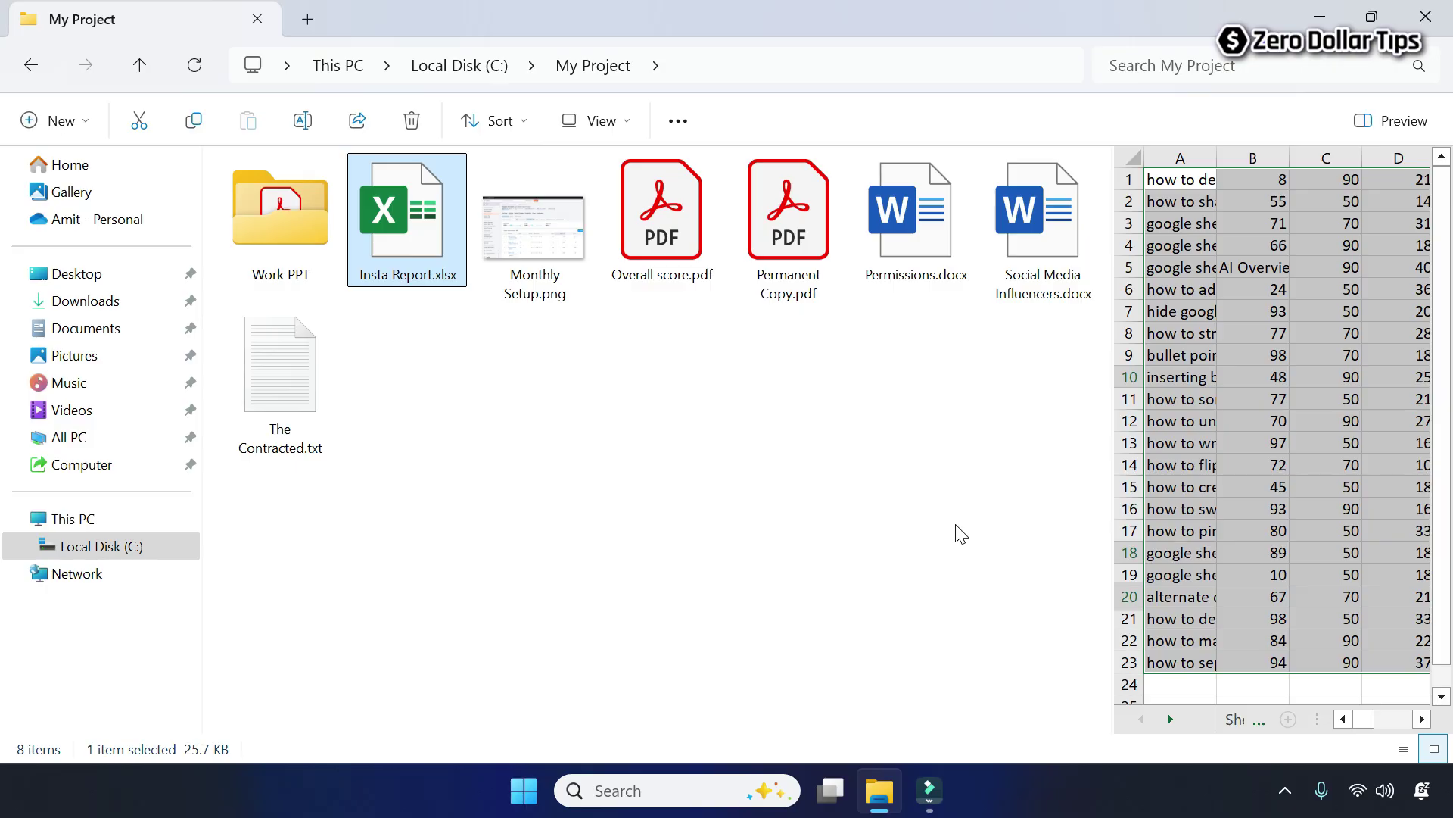
pyautogui.press('o')
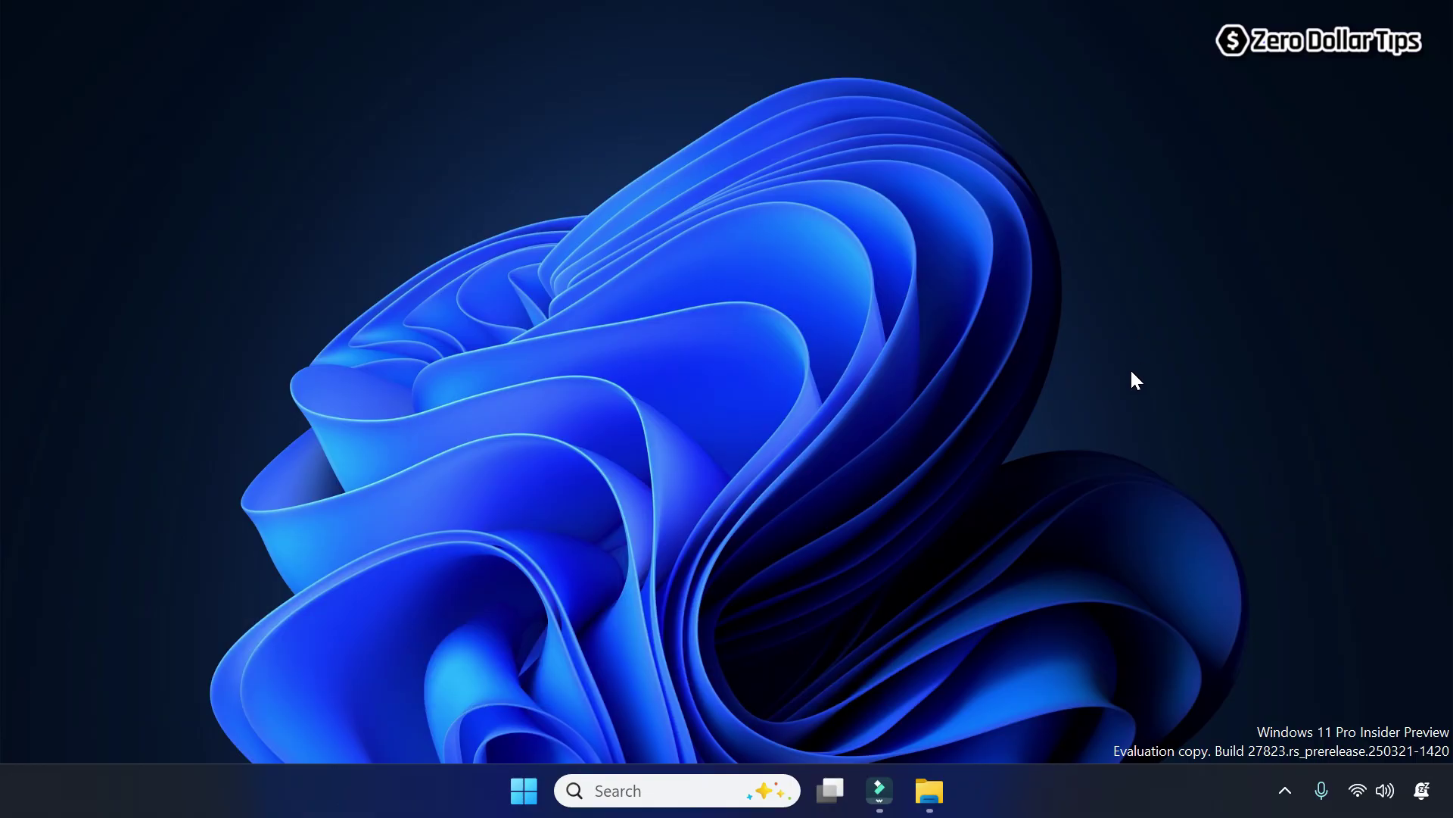
# Restart the Windows Explorer process from Task Manager, then close Task Manager.
pyautogui.rightClick(1041, 787)
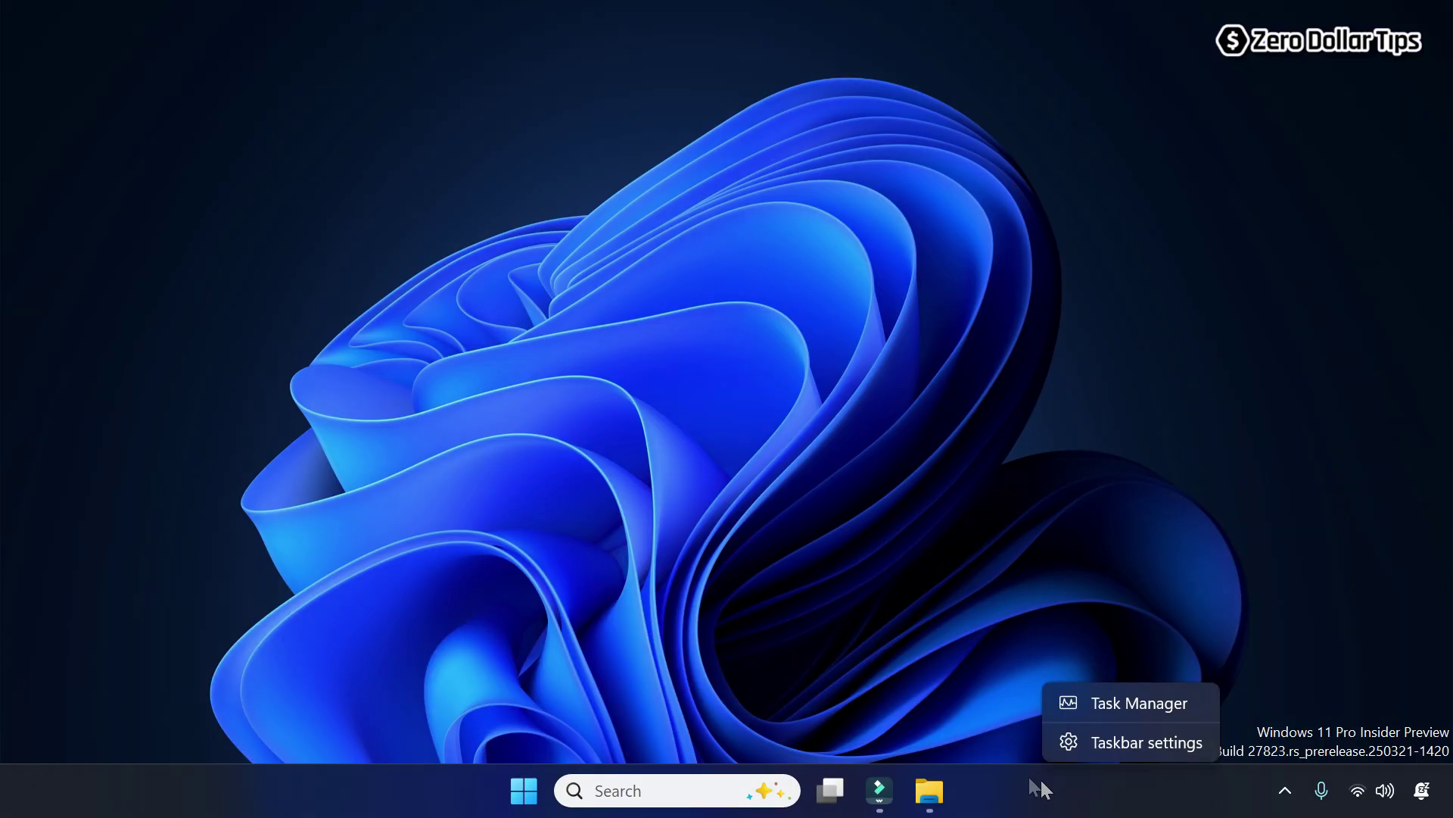
pyautogui.click(1139, 708)
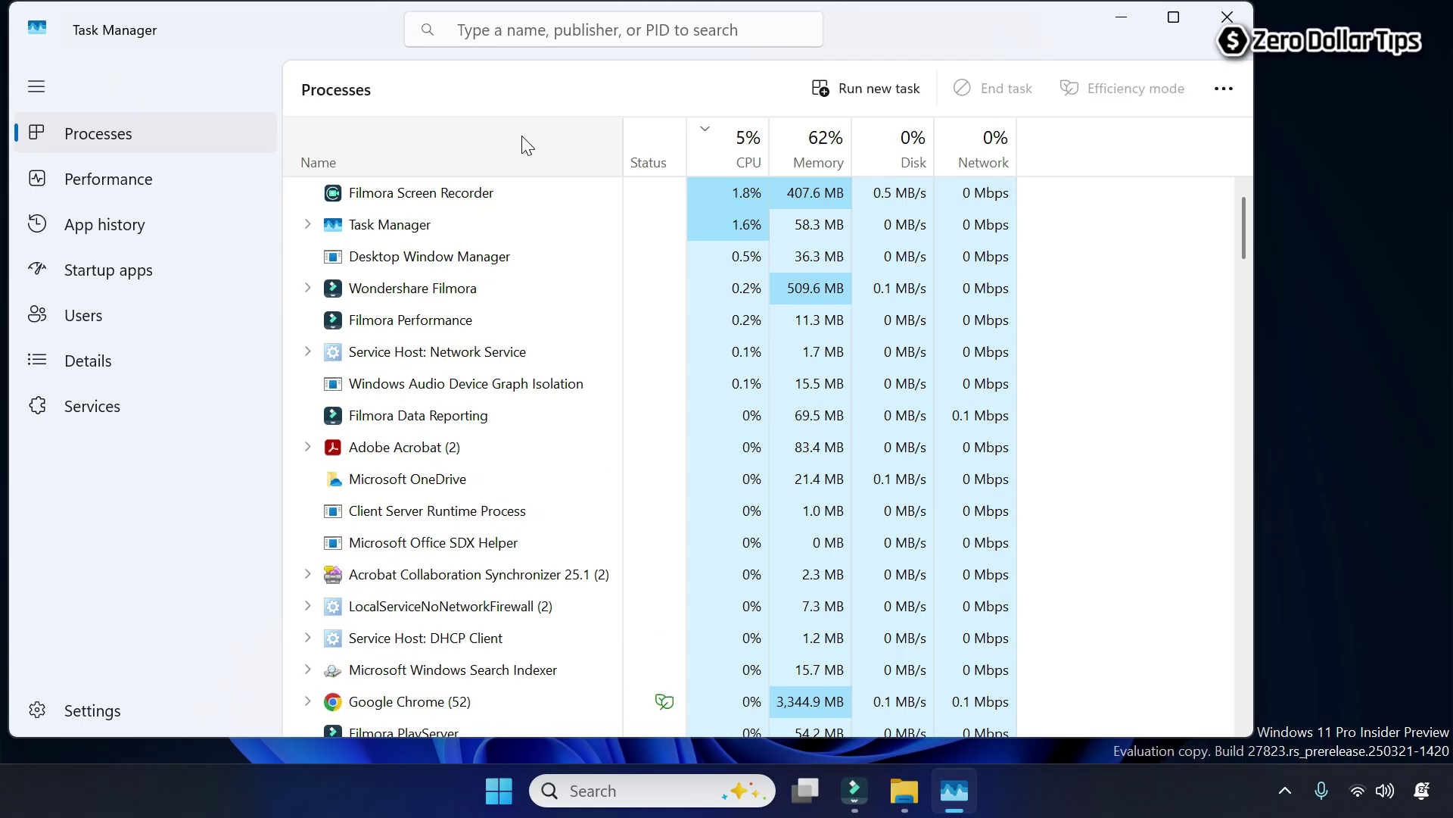
pyautogui.moveTo(1243, 206)
pyautogui.mouseDown()
pyautogui.moveTo(1251, 231)
pyautogui.moveTo(1244, 219)
pyautogui.mouseUp()
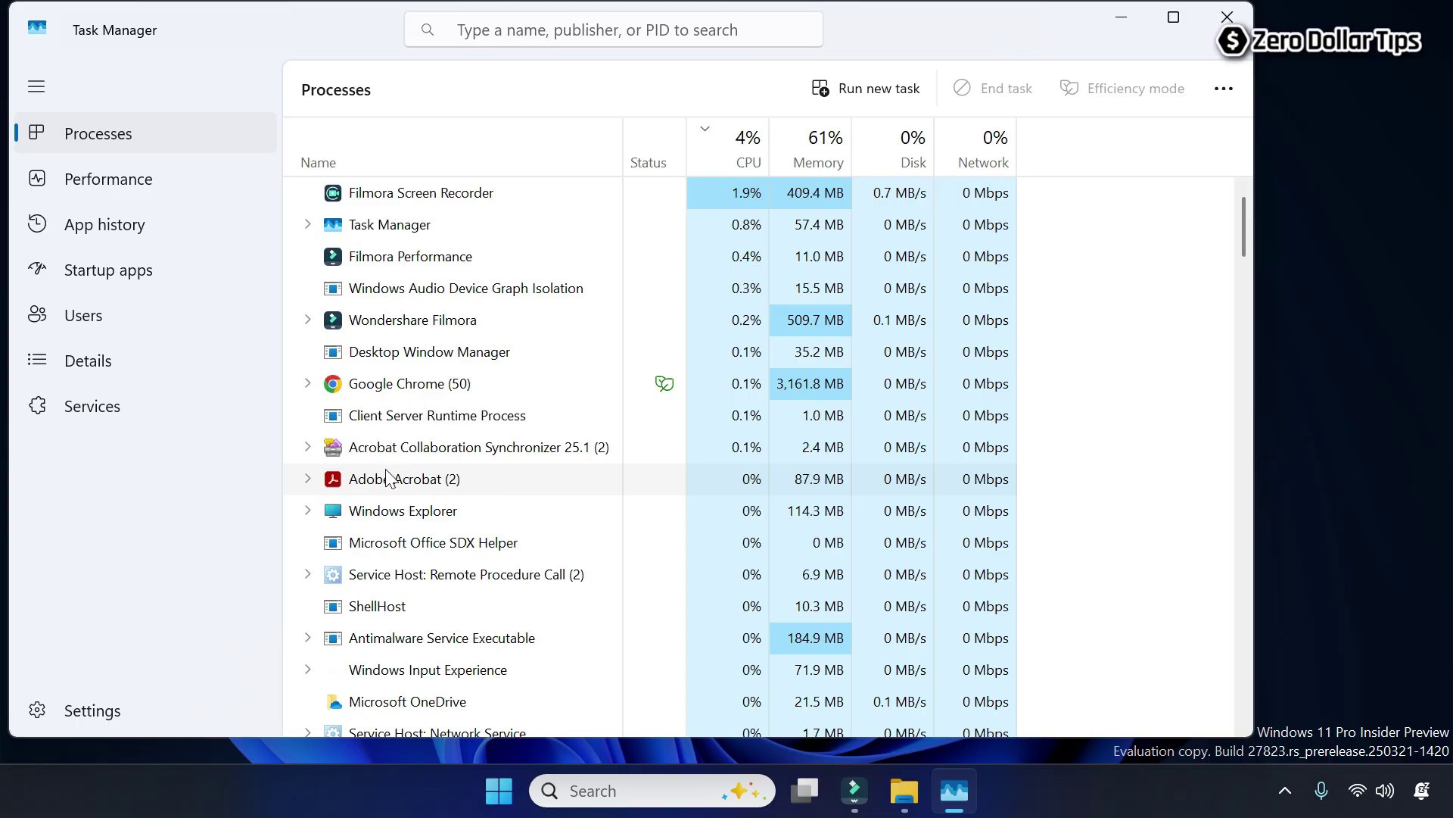
pyautogui.rightClick(386, 519)
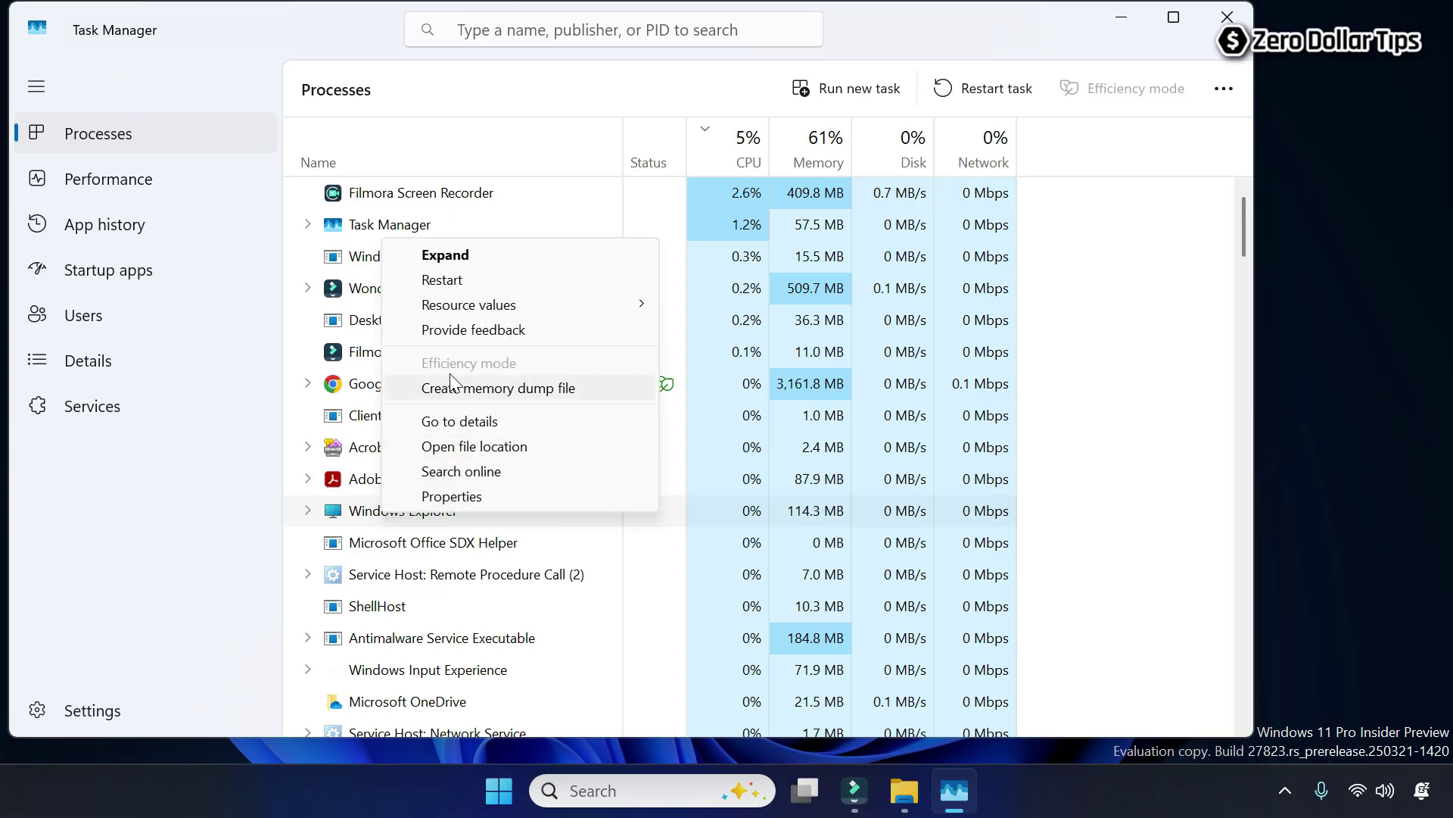
pyautogui.click(455, 285)
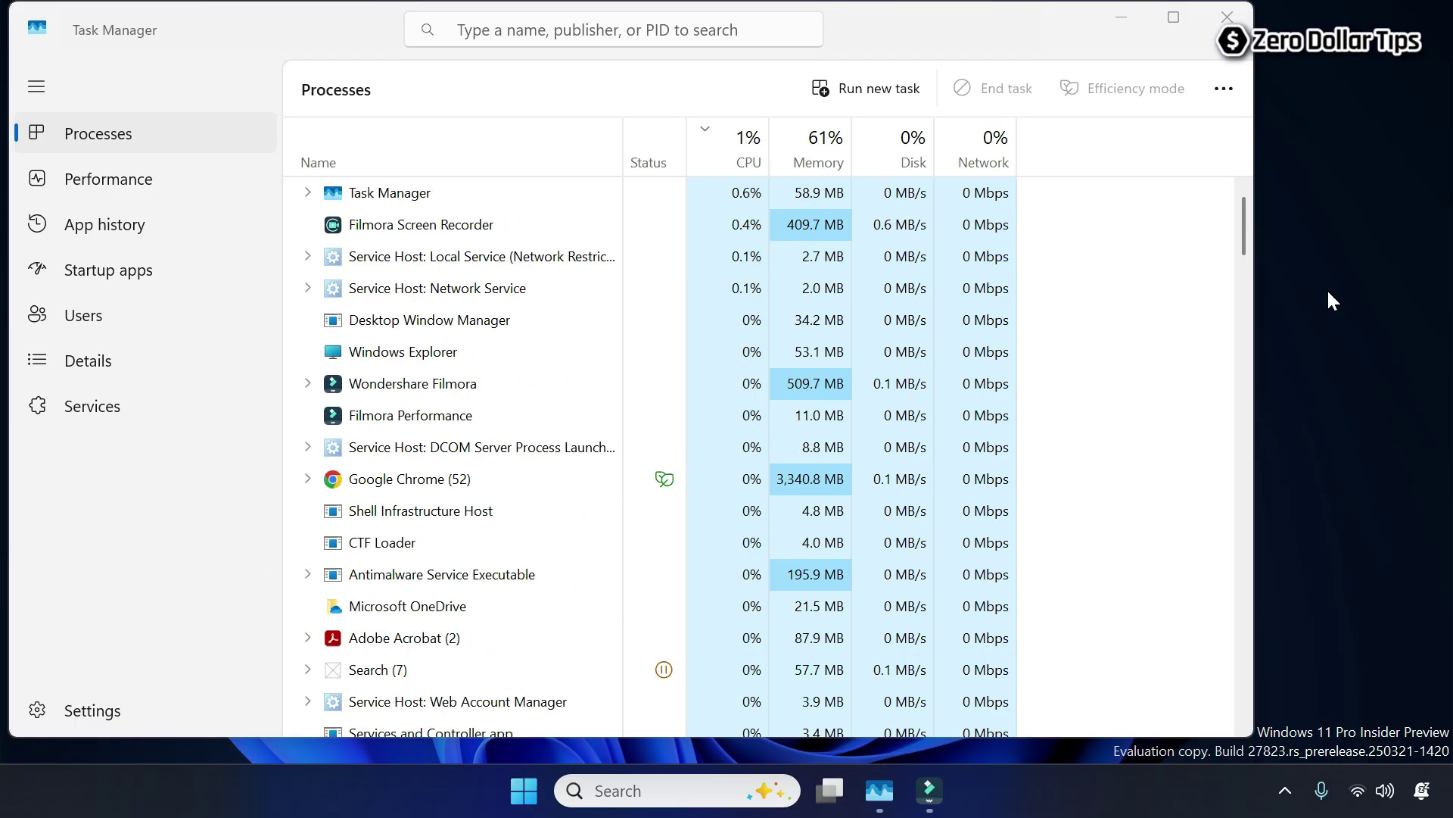
pyautogui.click(1227, 17)
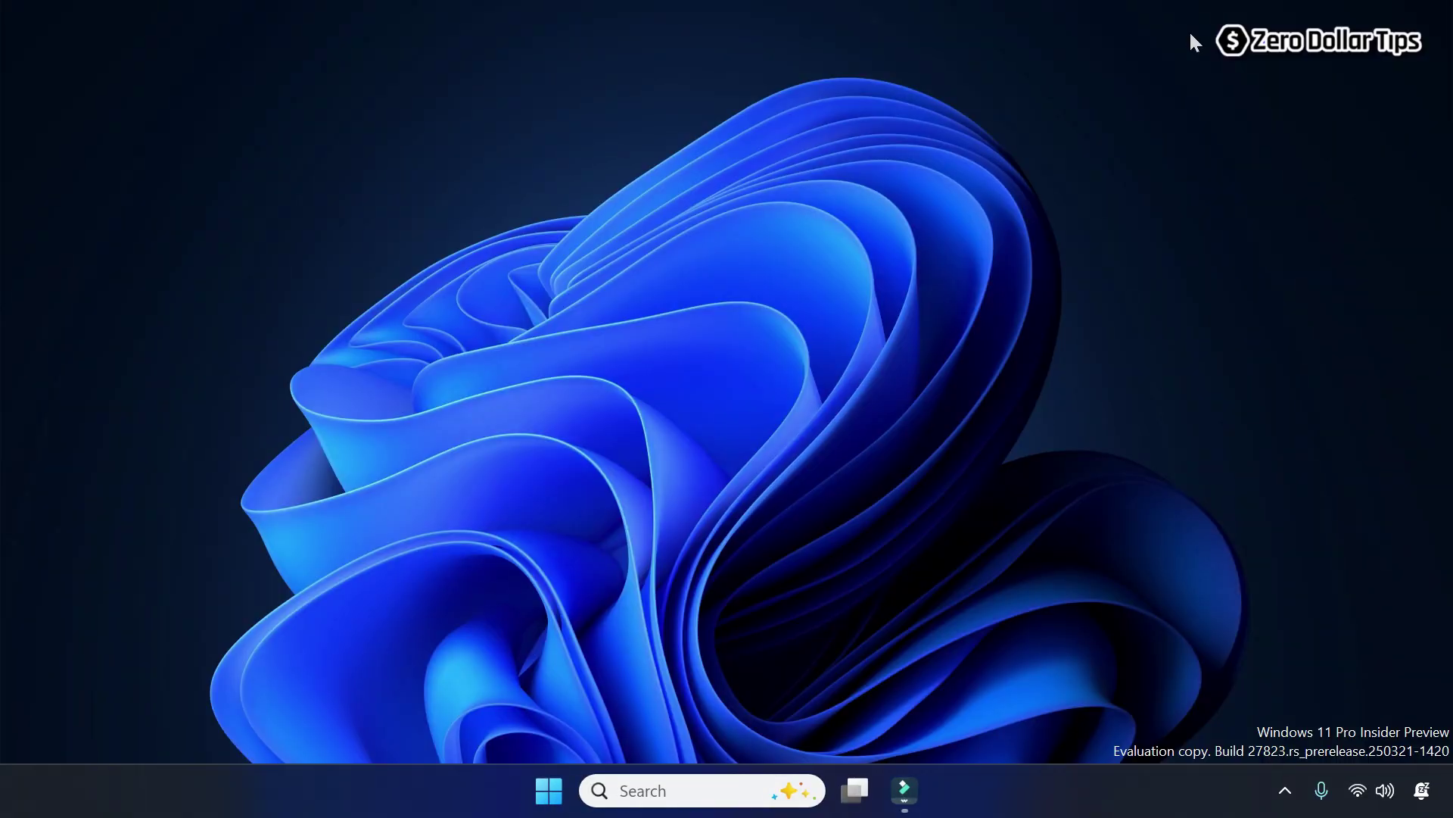
# Open File Explorer and navigate to Local Disk (C:) > My Project.
pyautogui.rightClick(554, 788)
pyautogui.click(520, 589)
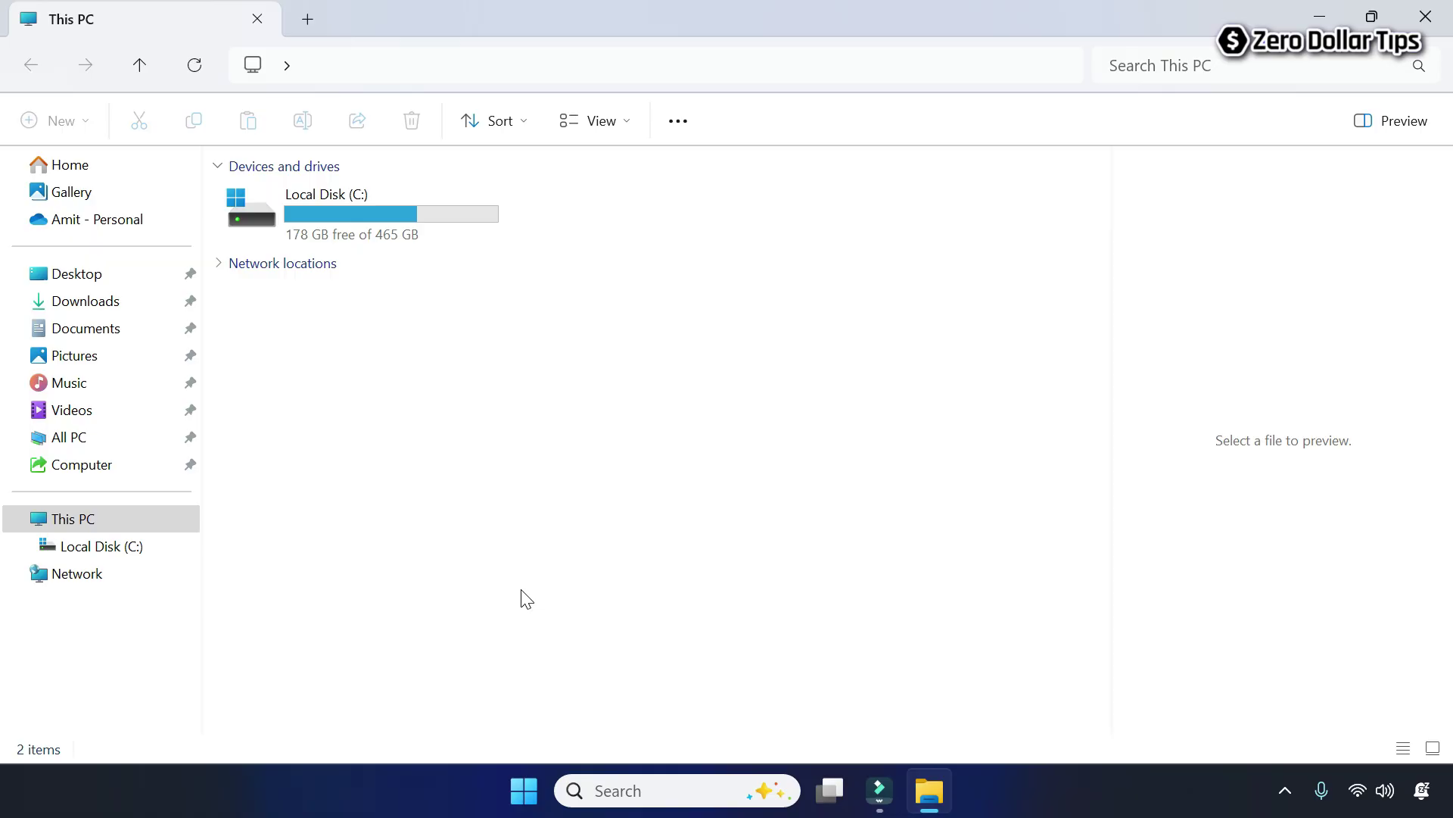
pyautogui.doubleClick(360, 198)
pyautogui.doubleClick(376, 215)
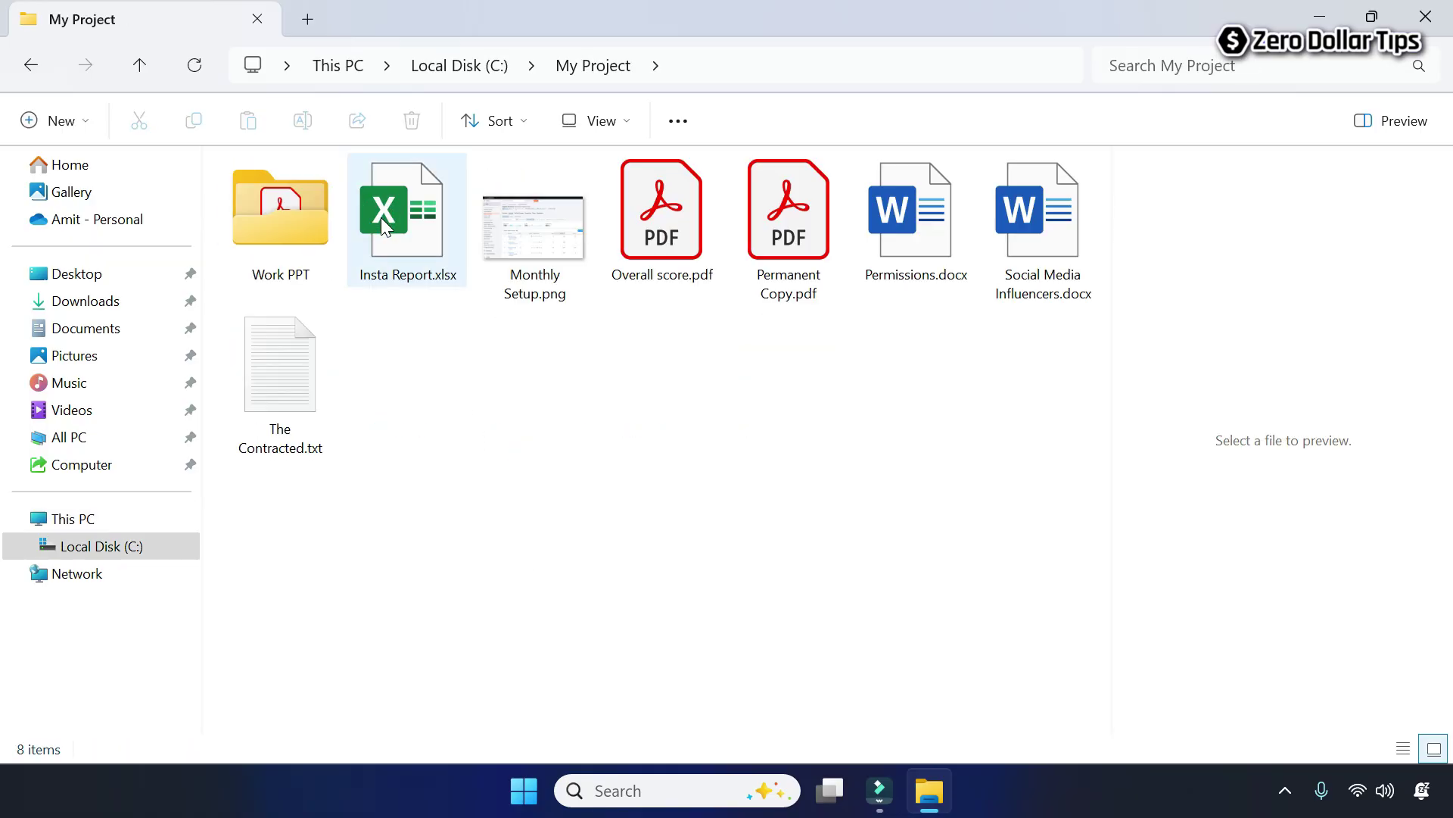
# Preview Permanent Copy.pdf, Overall score.pdf, Permissions.docx, Monthly Setup.png and The Contracted.txt.
pyautogui.click(802, 234)
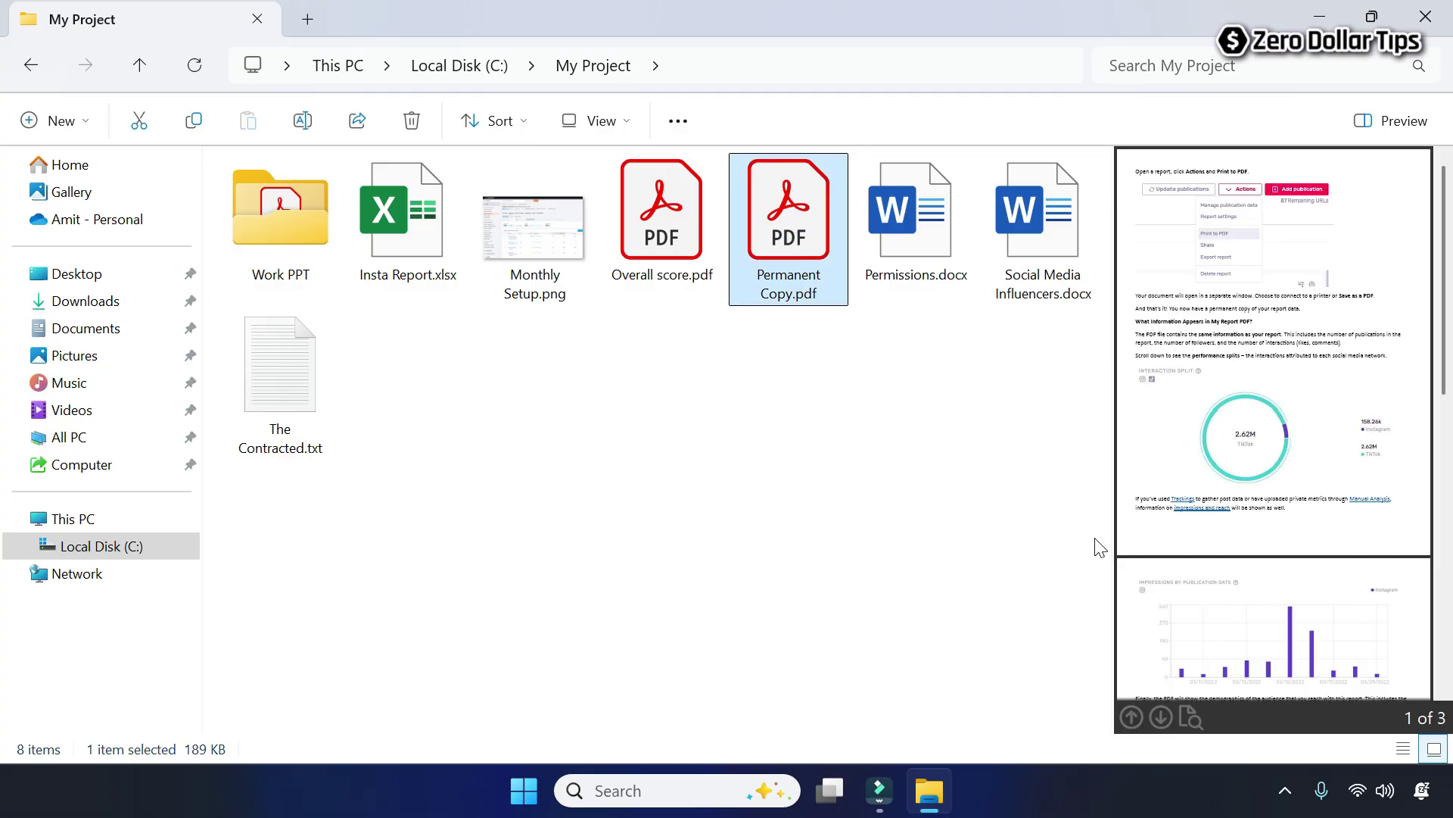
pyautogui.click(652, 189)
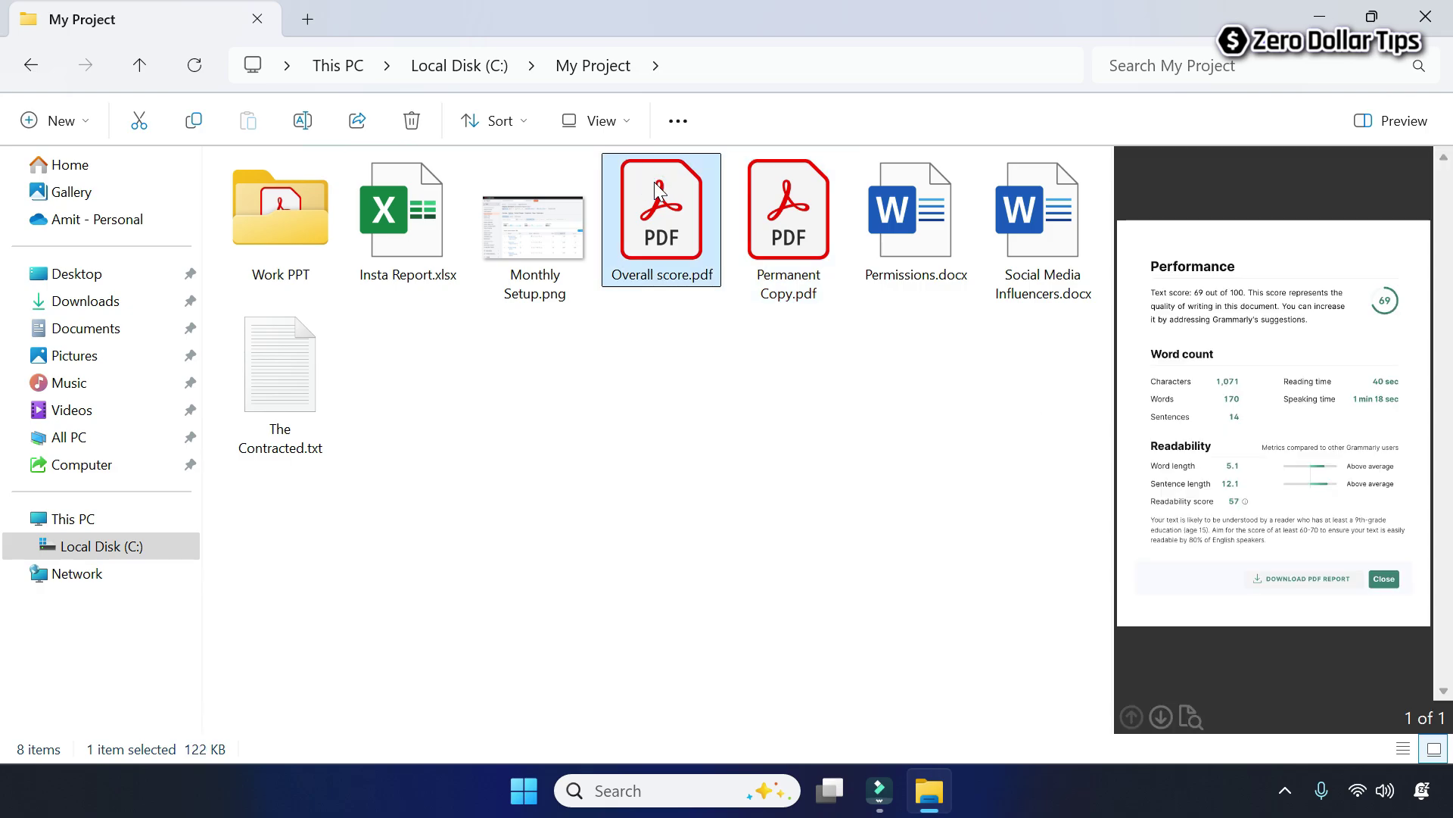
pyautogui.click(916, 219)
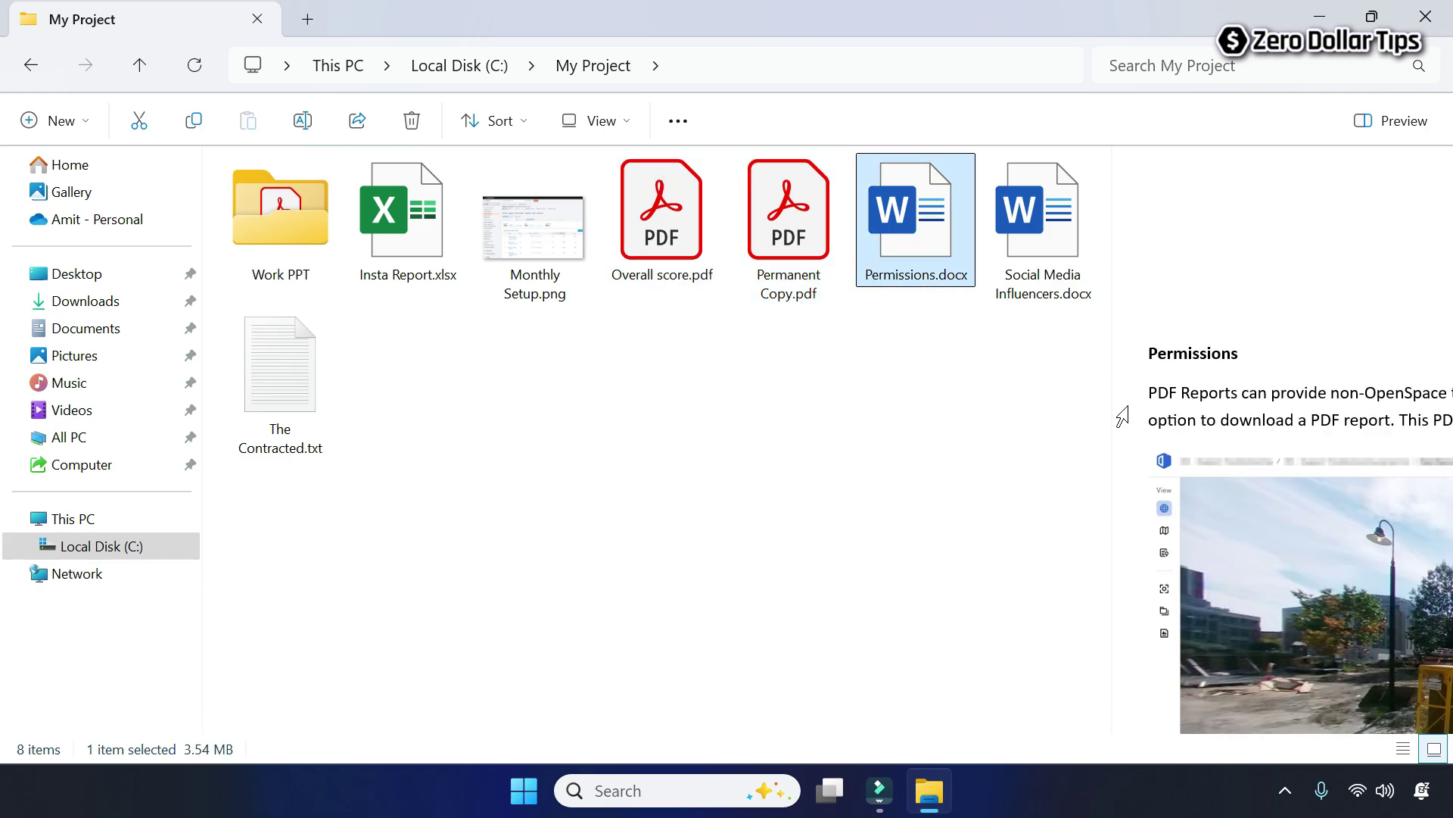
pyautogui.click(562, 274)
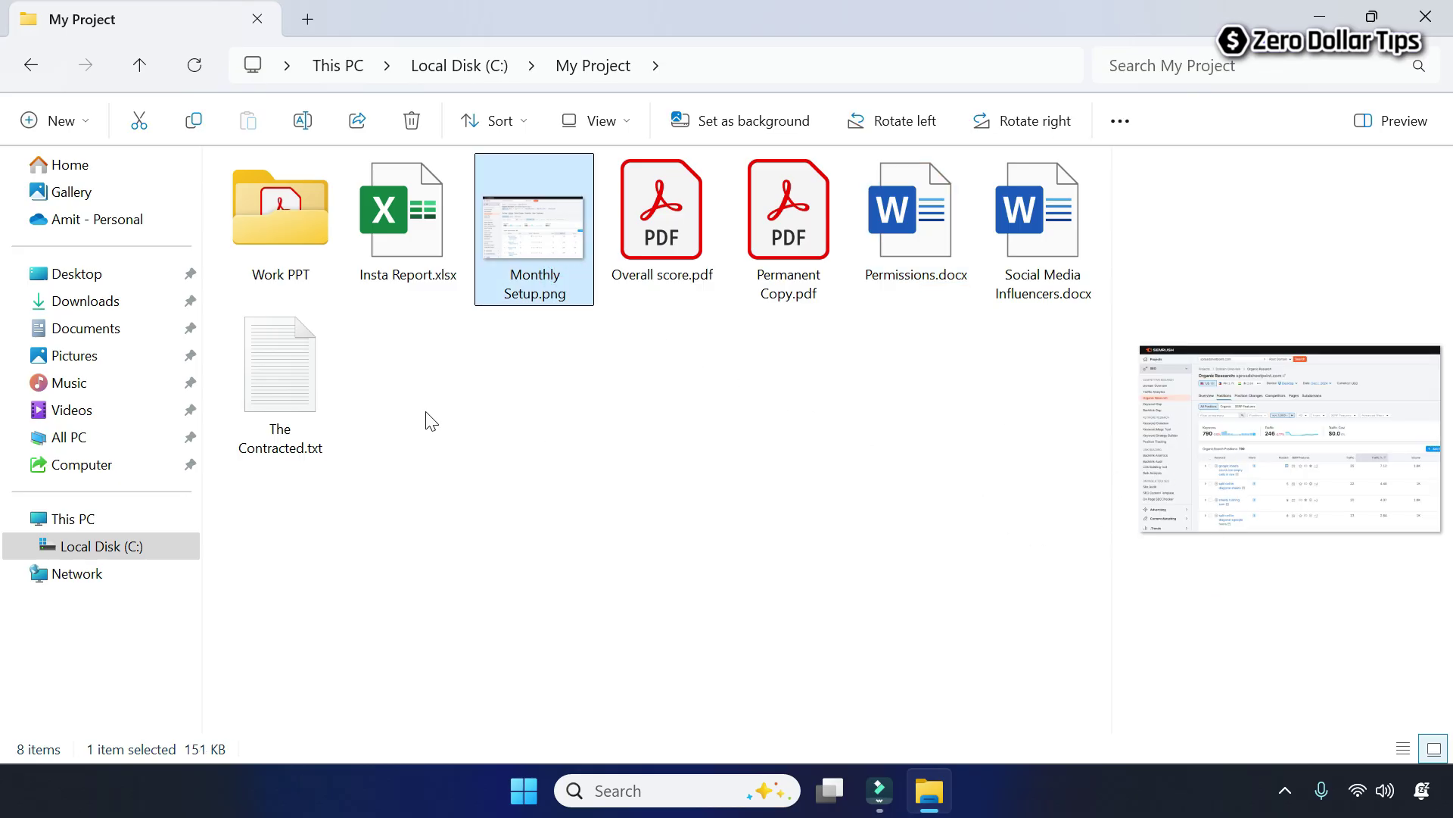
pyautogui.click(287, 375)
pyautogui.click(668, 247)
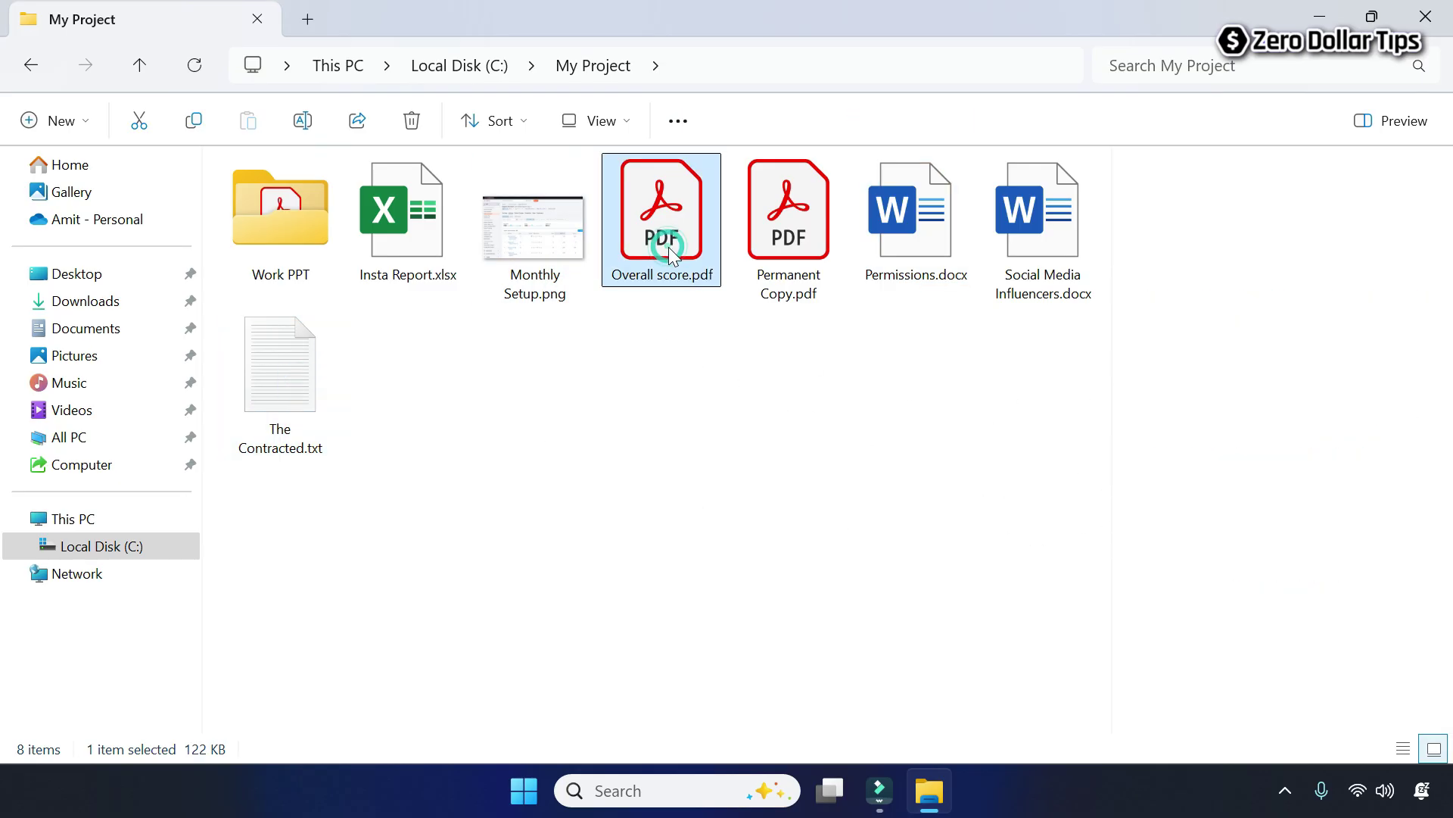